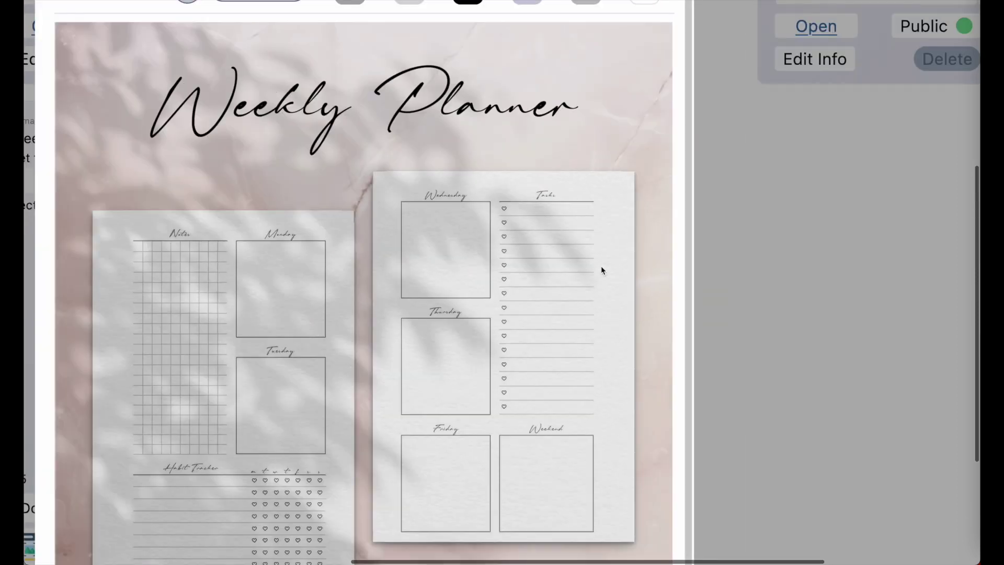
scroll(455, 308, down, 1)
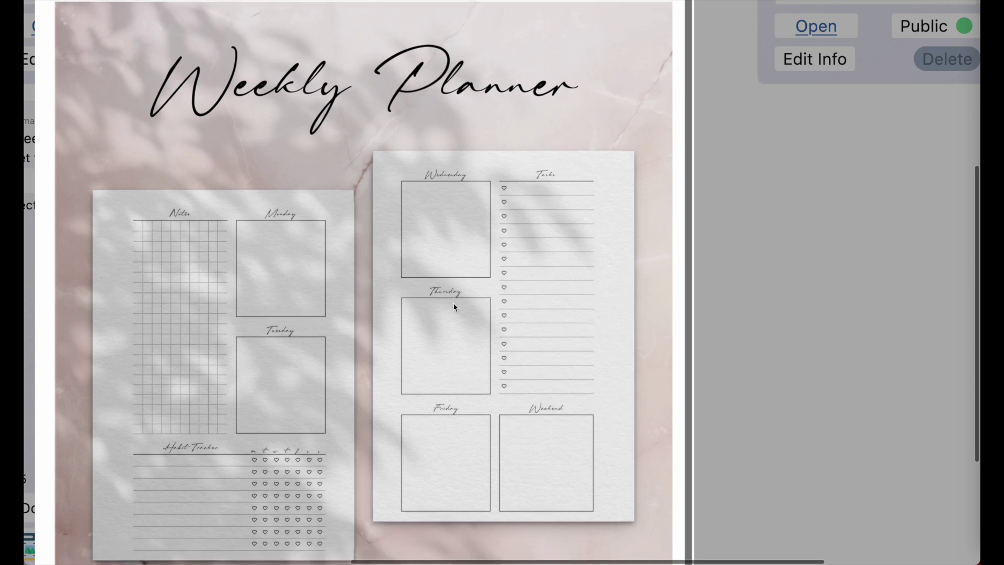
Step: Scroll up and down the current window to review its contents
scroll(454, 308, up, 1)
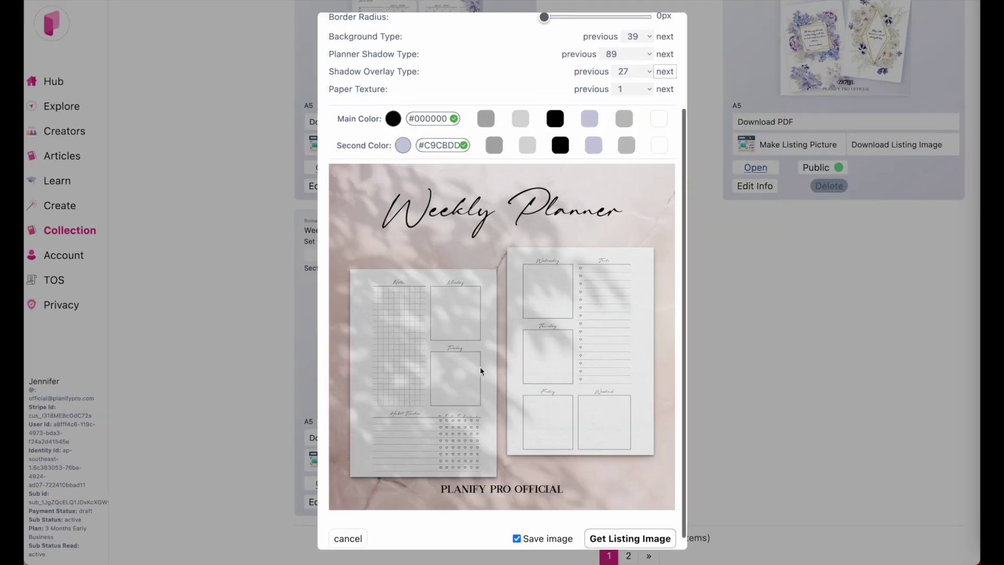
scroll(480, 370, down, 1)
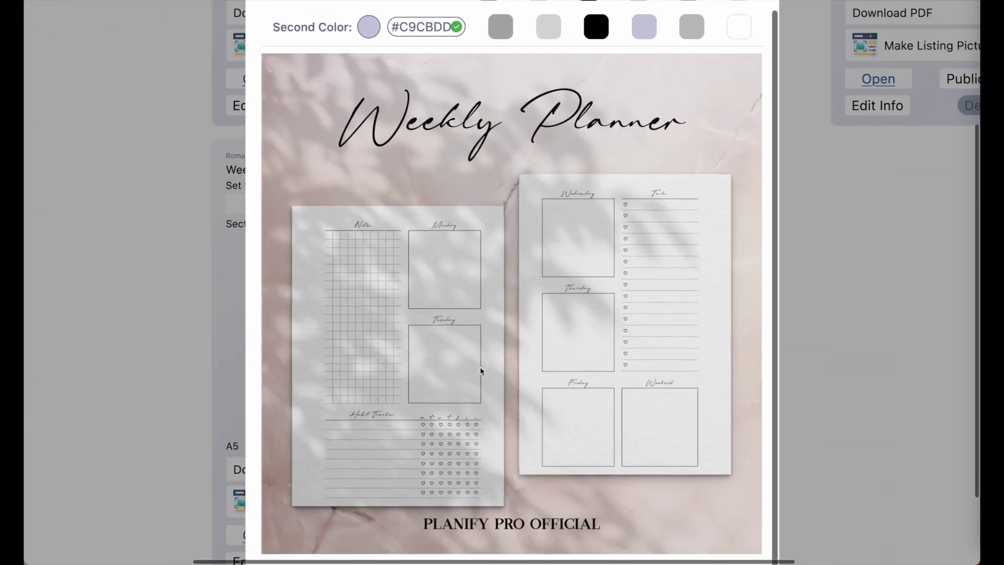
scroll(480, 370, up, 4)
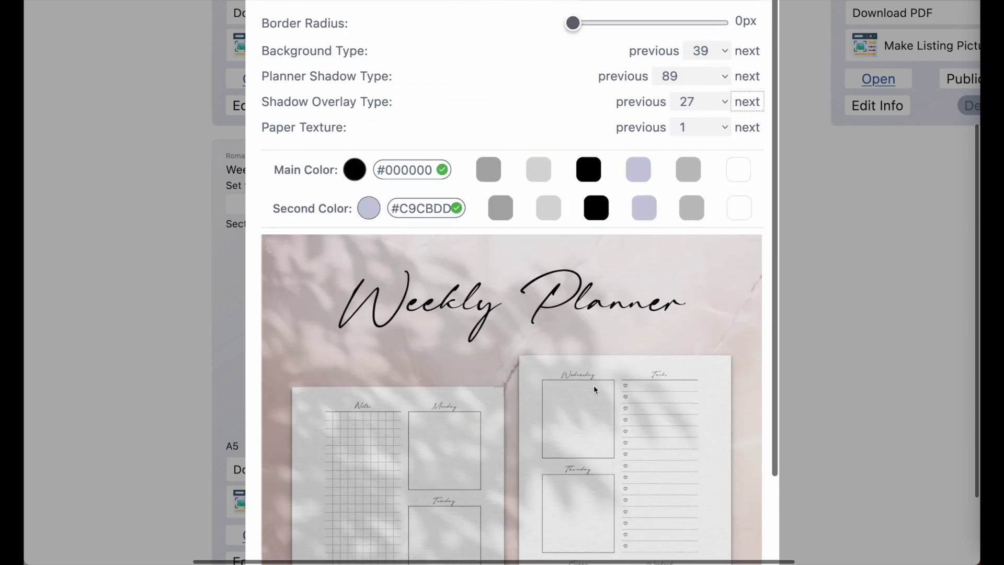
scroll(595, 390, down, 3)
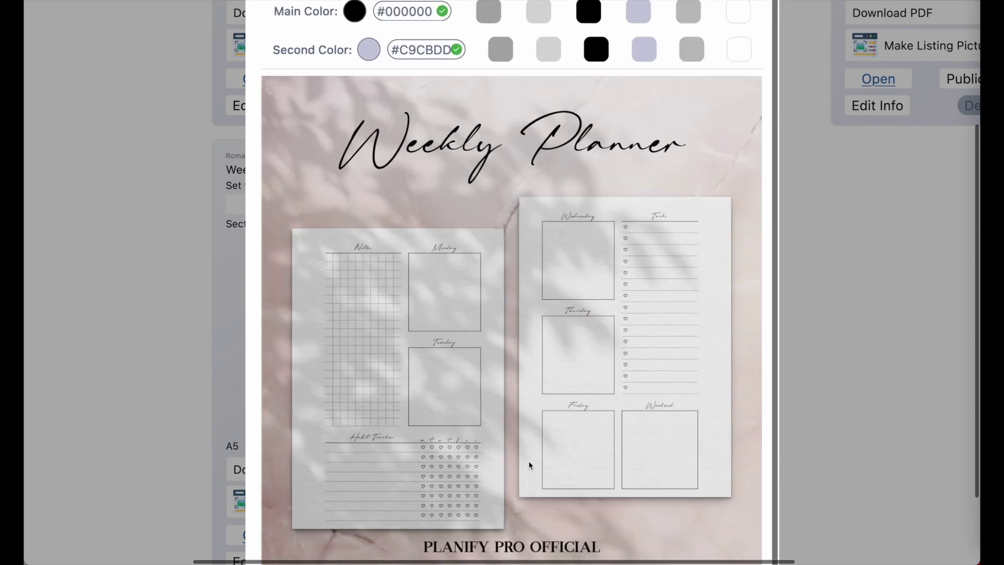
scroll(530, 465, up, 2)
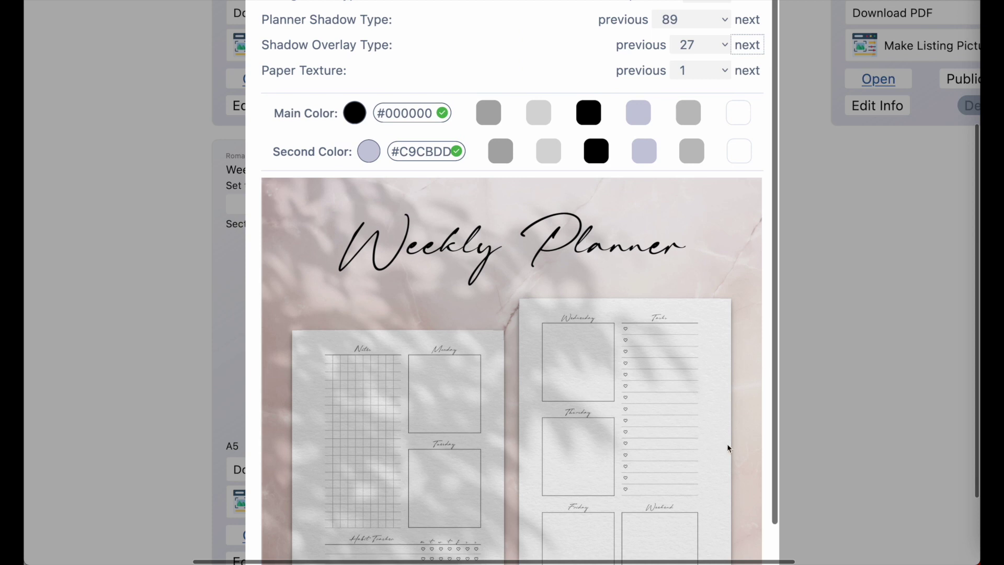
scroll(728, 448, up, 1)
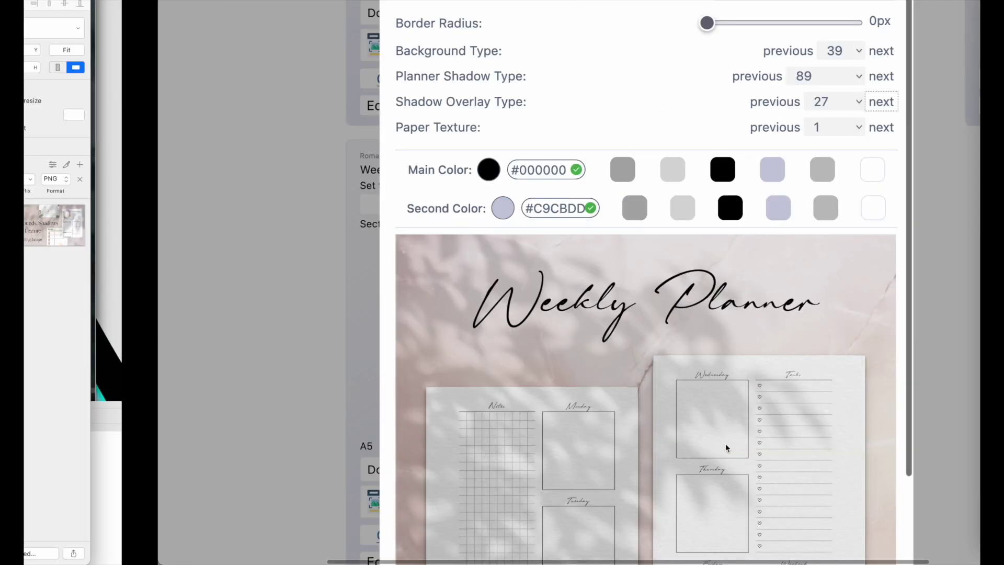
Step: In Sketch, scroll down the background-photos artboard through the shadow images
key(ctrl+Left)
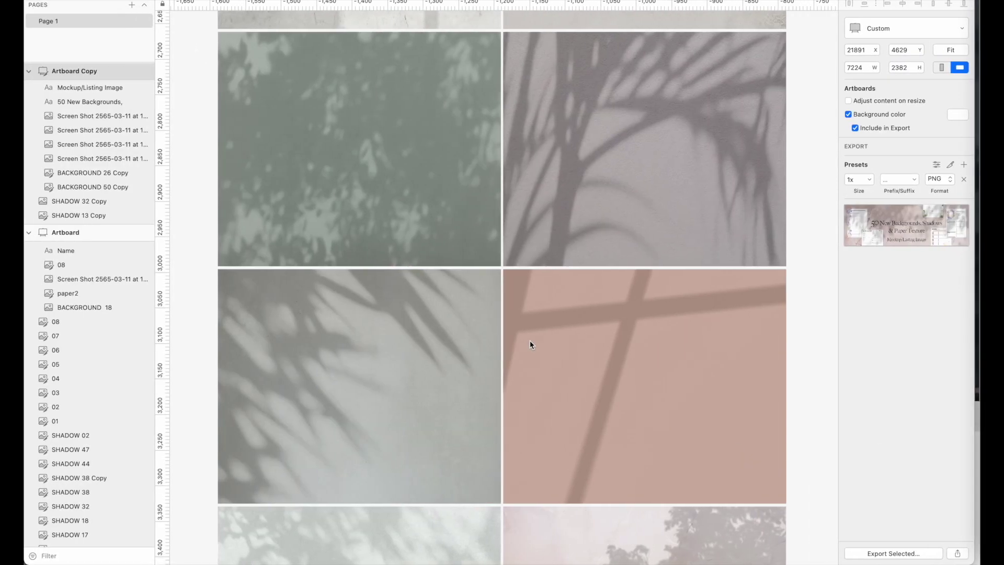
click(447, 426)
scroll(447, 426, up, 5)
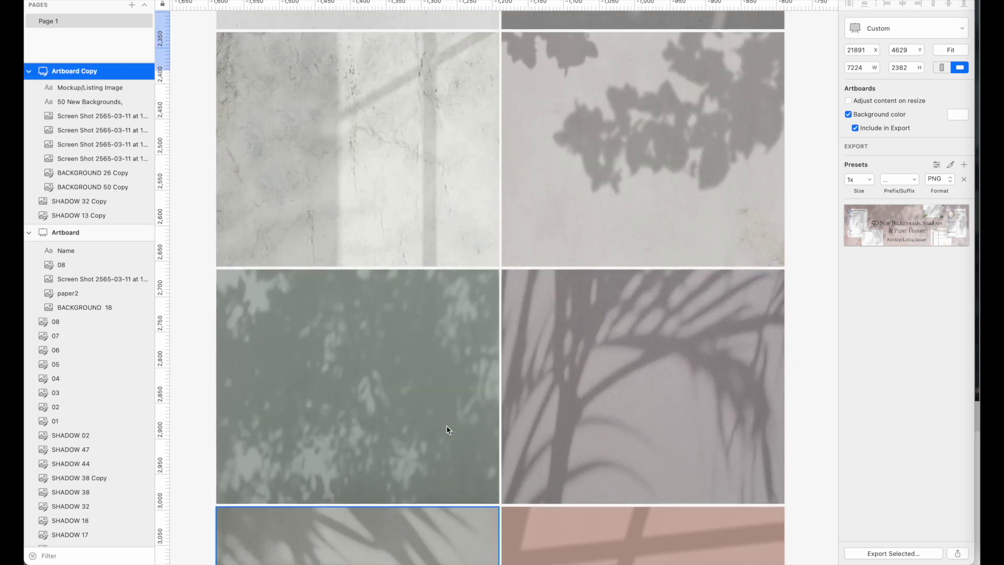
scroll(447, 426, down, 8)
scroll(447, 425, down, 15)
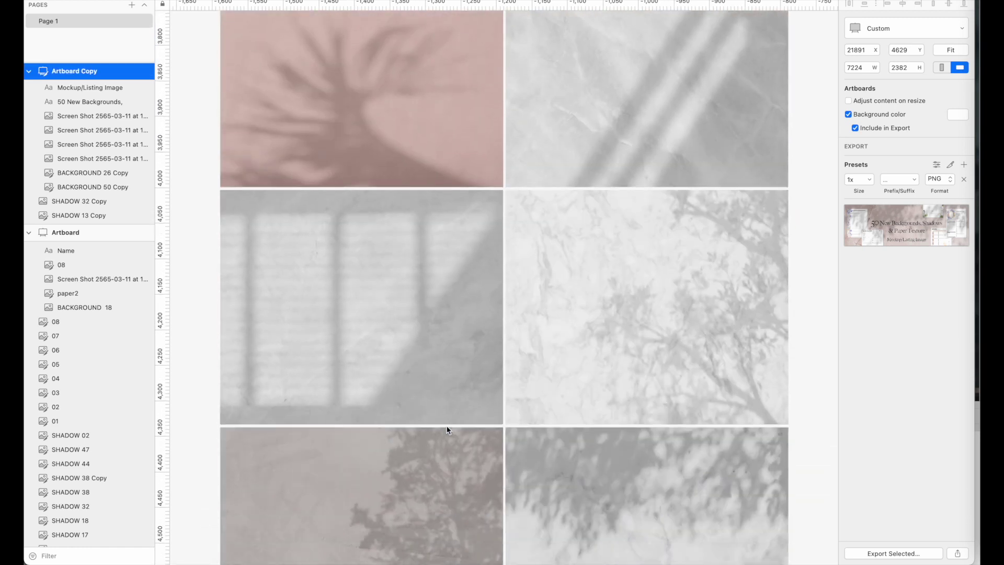
scroll(446, 430, down, 15)
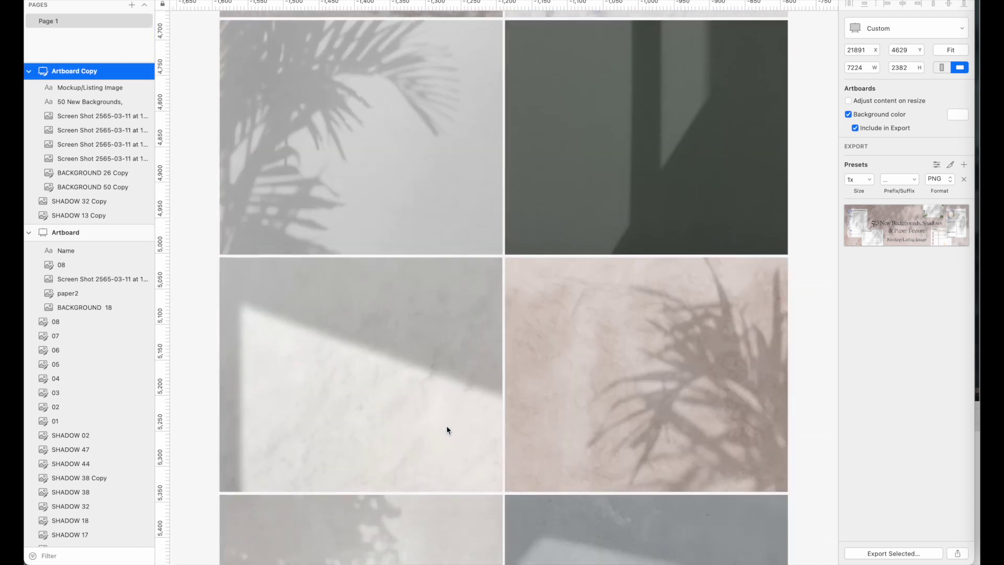
scroll(447, 430, down, 15)
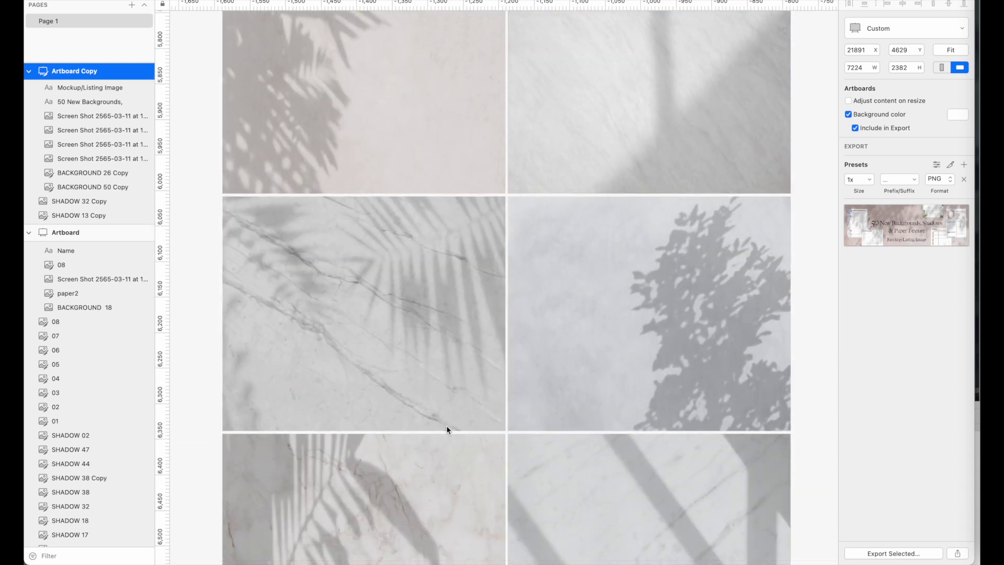
scroll(447, 425, down, 4)
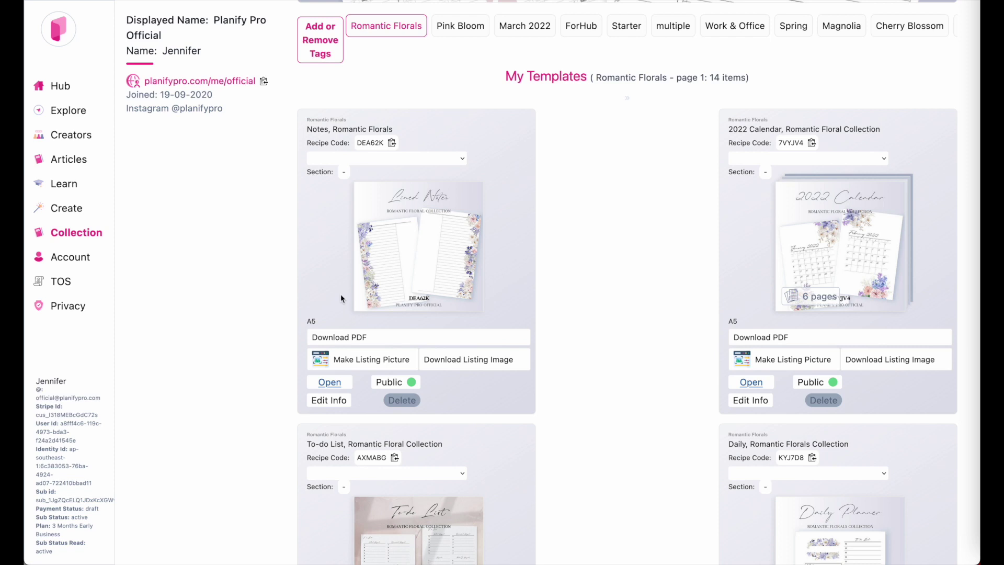
Step: Scroll the Collection page to locate the Weekly Planner template card
scroll(445, 333, up, 5)
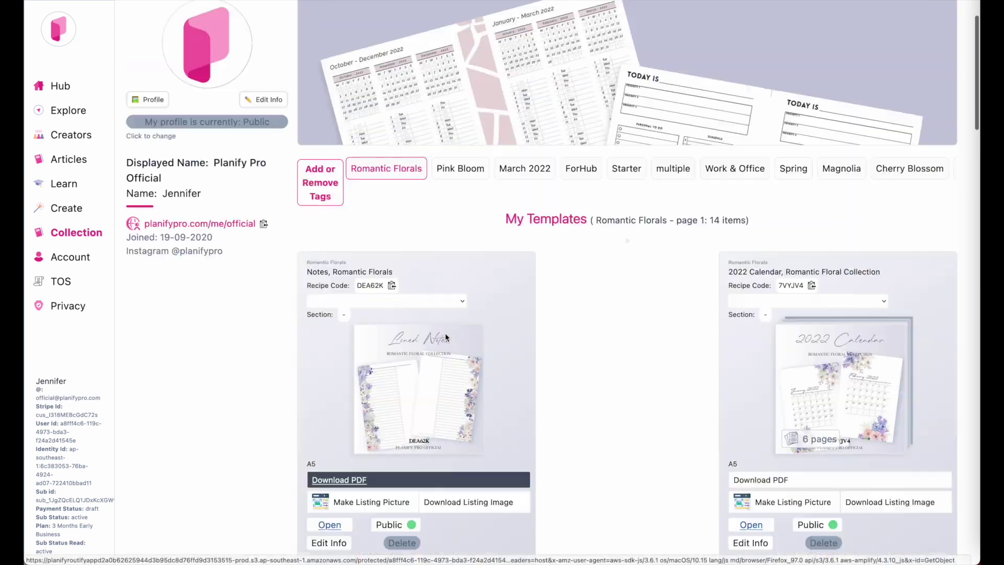
scroll(444, 333, down, 5)
scroll(340, 373, up, 5)
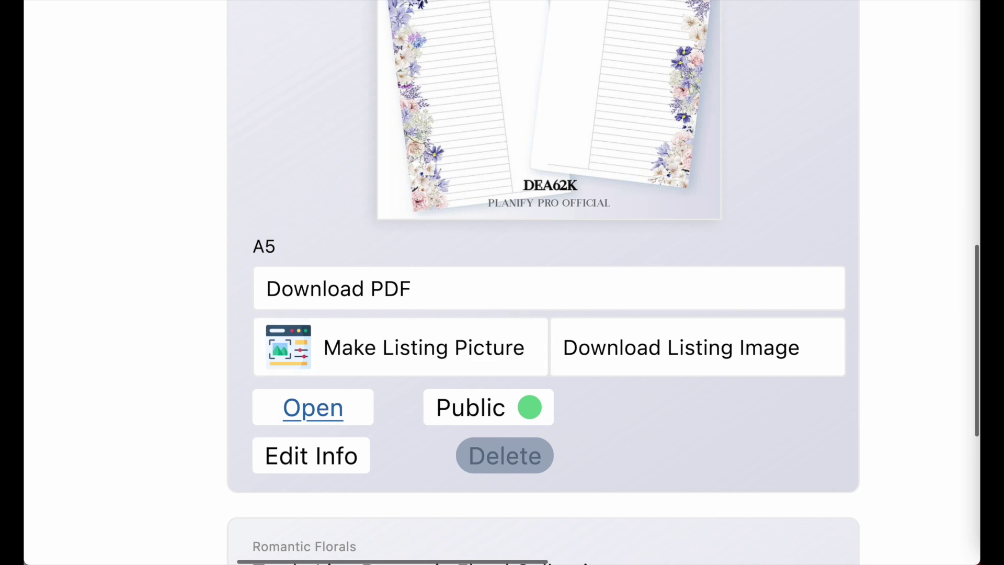
scroll(576, 384, down, 5)
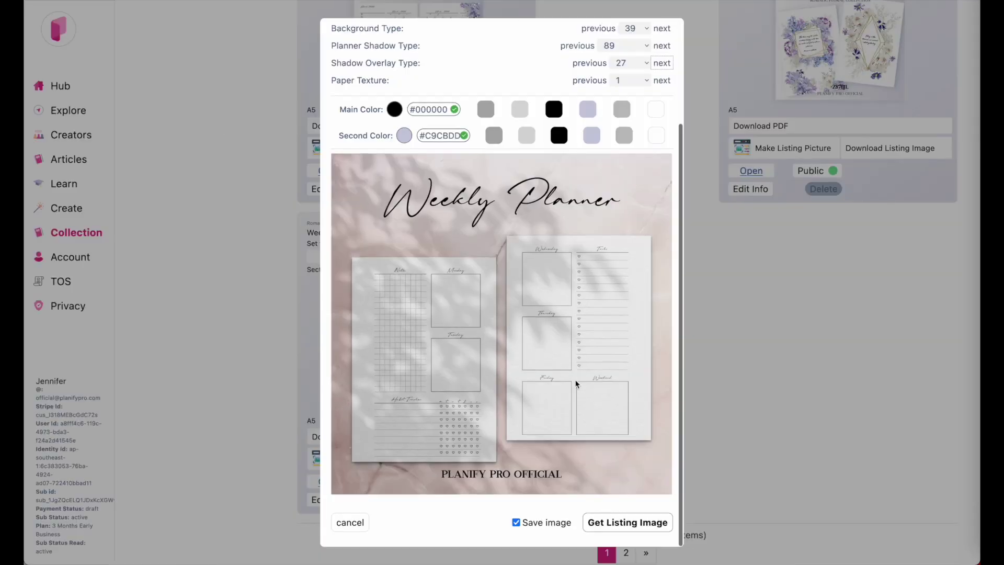
scroll(576, 384, up, 3)
scroll(576, 384, down, 5)
scroll(576, 384, up, 5)
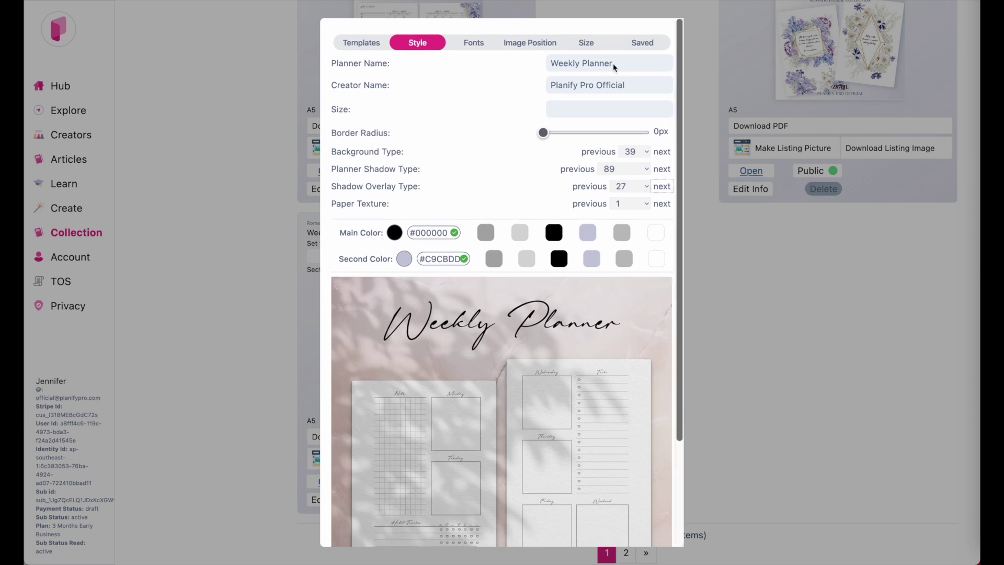
drag(614, 67, 531, 67)
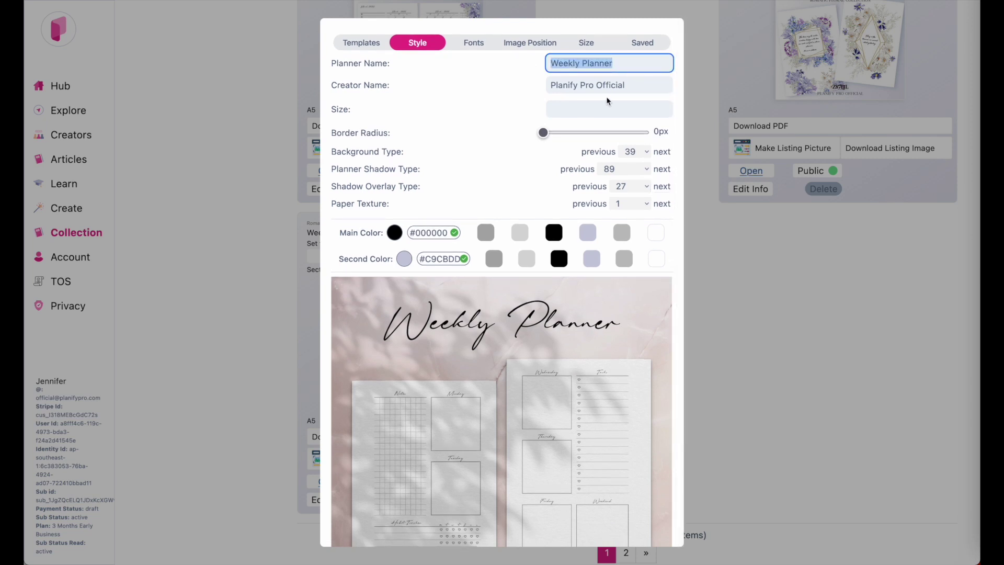
drag(544, 134, 622, 135)
scroll(479, 437, up, 2)
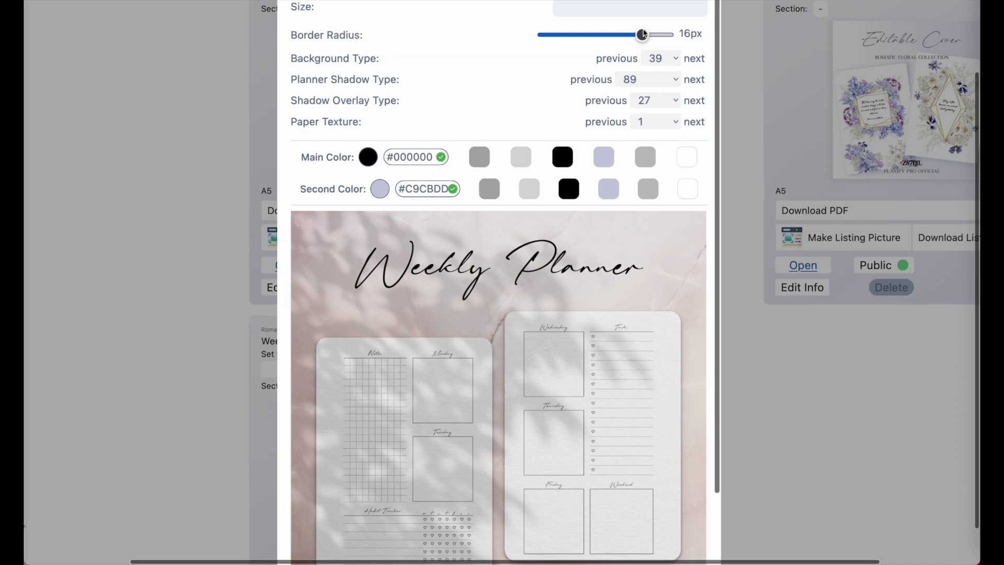
drag(644, 34, 549, 42)
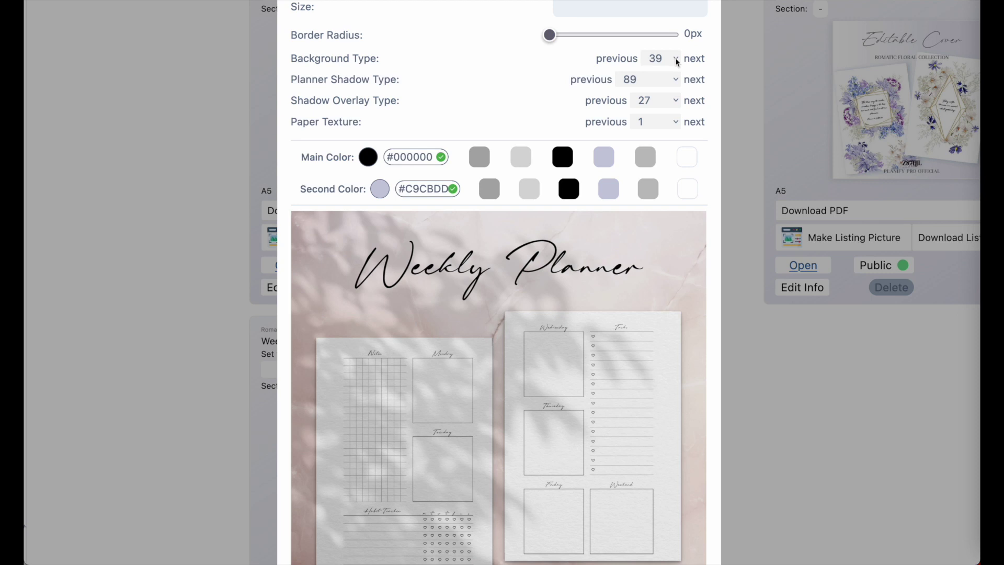
click(677, 61)
drag(677, 183, 679, 312)
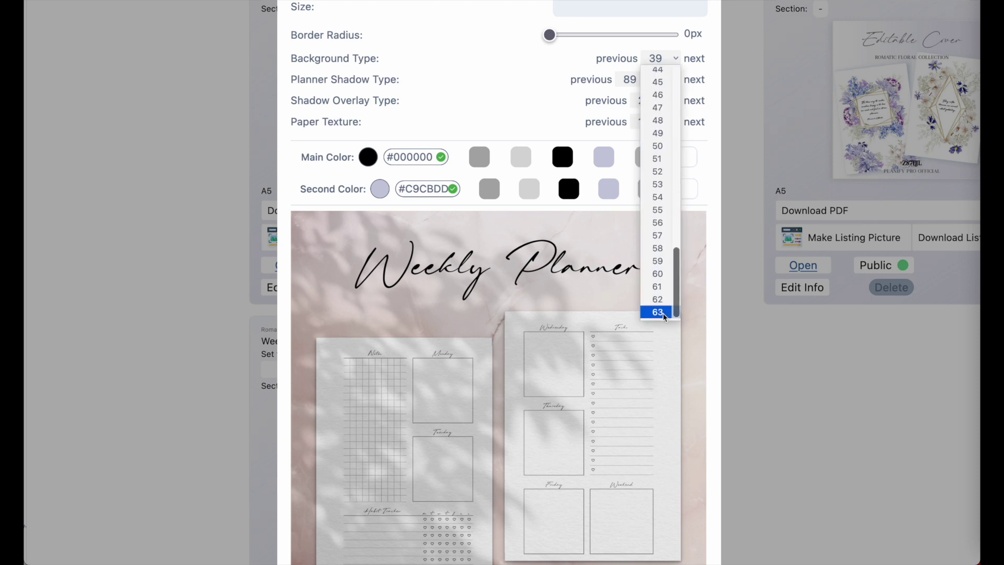
Step: Step through several background styles, then pick background 32 from the list
click(401, 10)
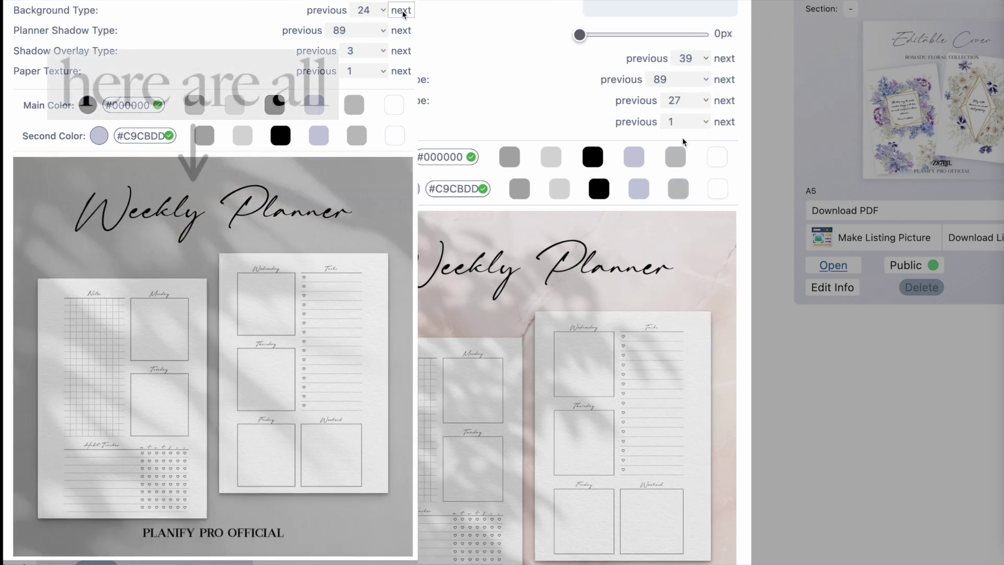
click(401, 10)
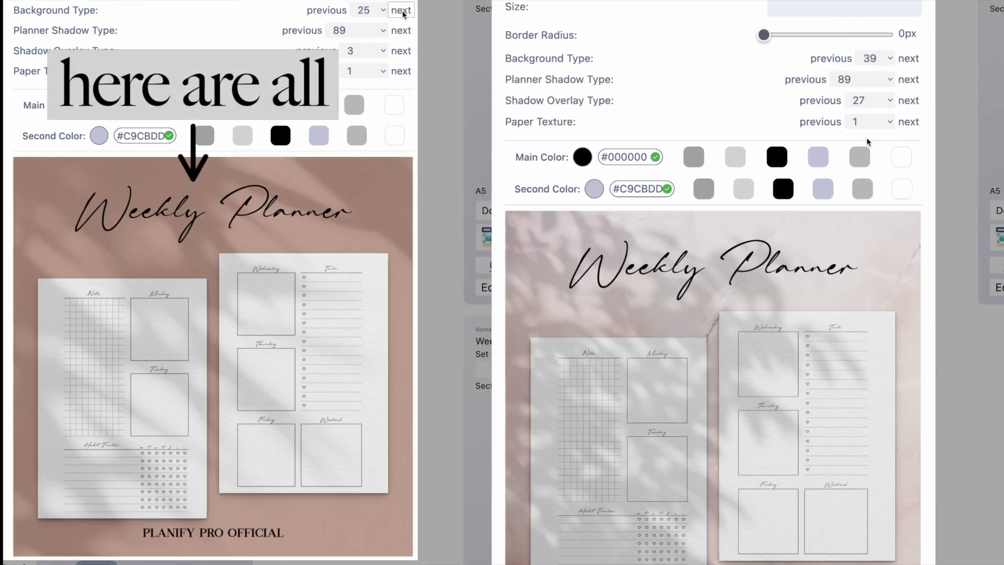
click(401, 10)
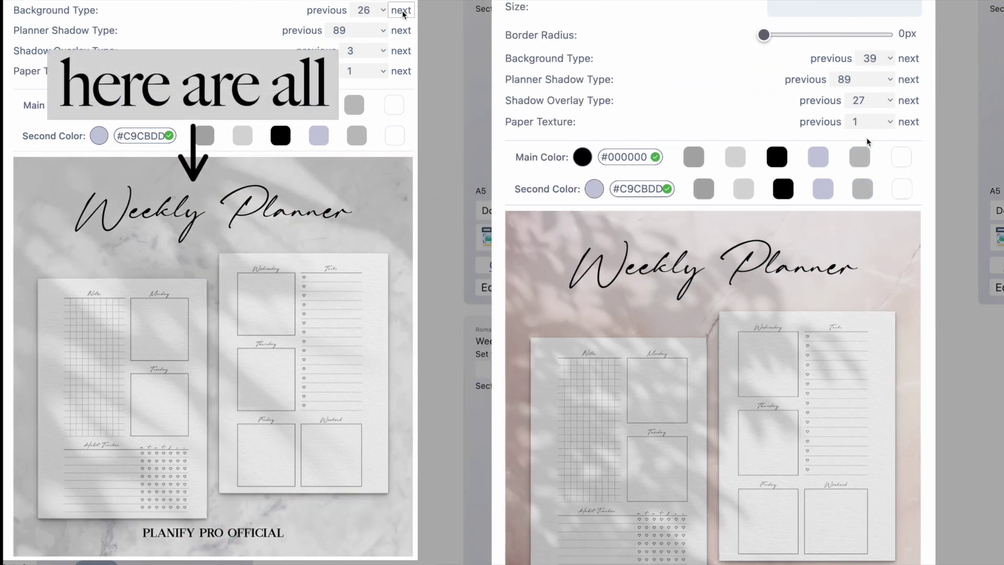
click(401, 10)
click(401, 10)
click(875, 67)
click(401, 11)
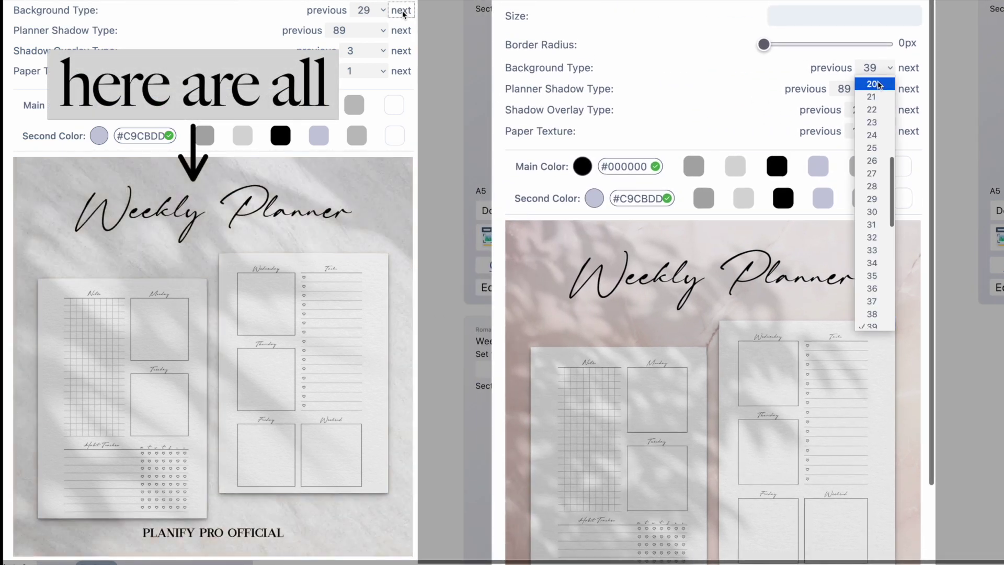
click(874, 202)
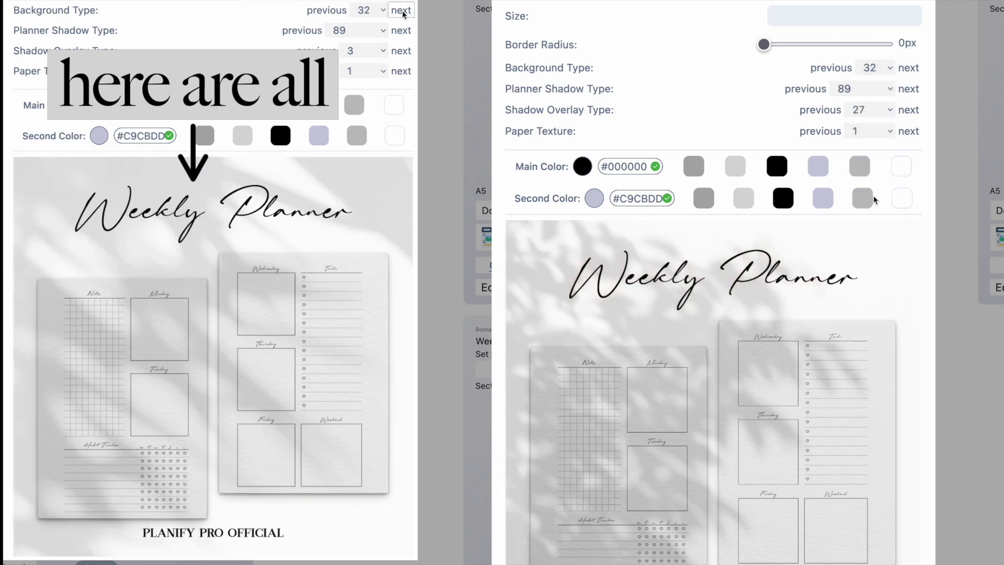
scroll(709, 365, down, 3)
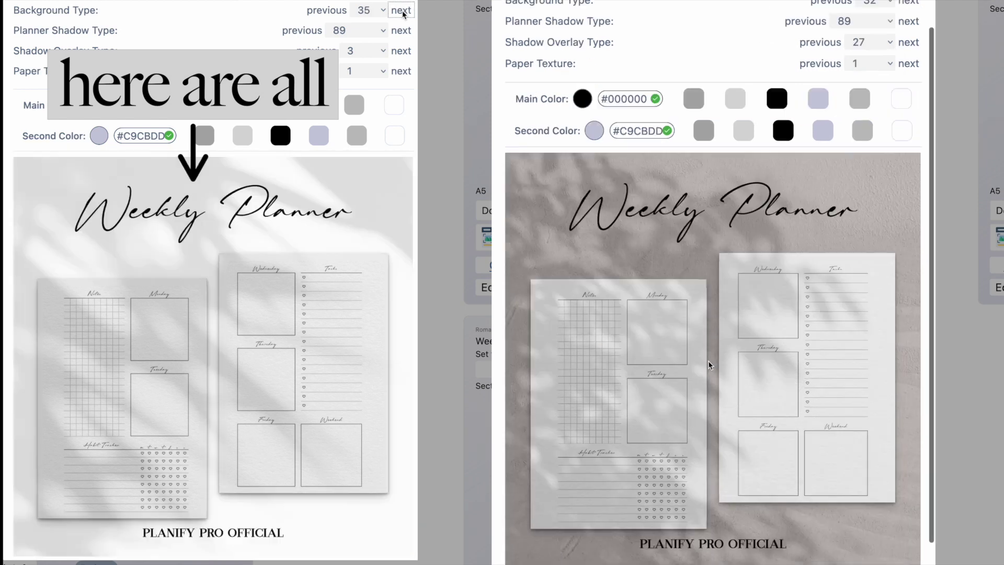
scroll(710, 365, up, 3)
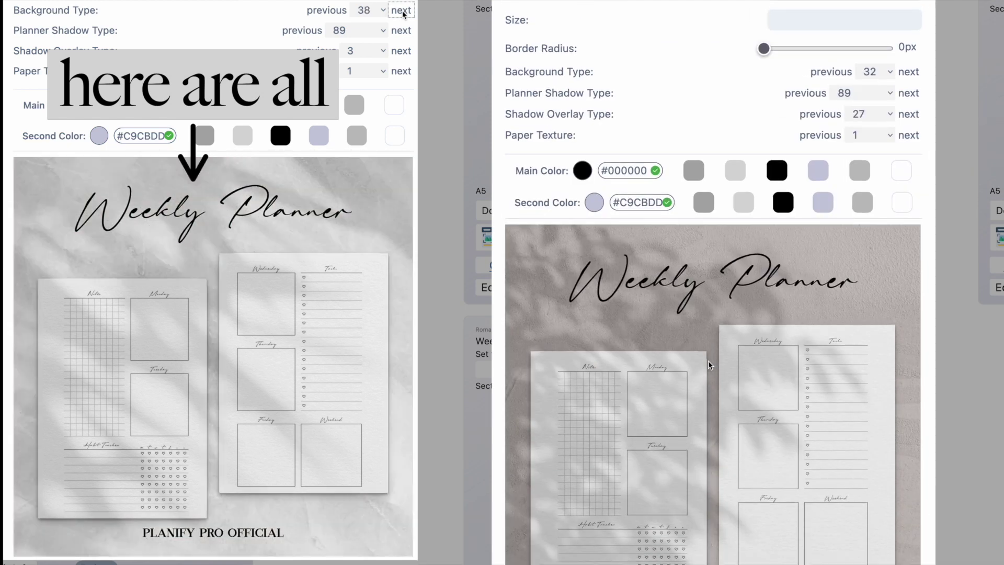
Step: Try background 46 from the list and scroll to preview it
click(874, 72)
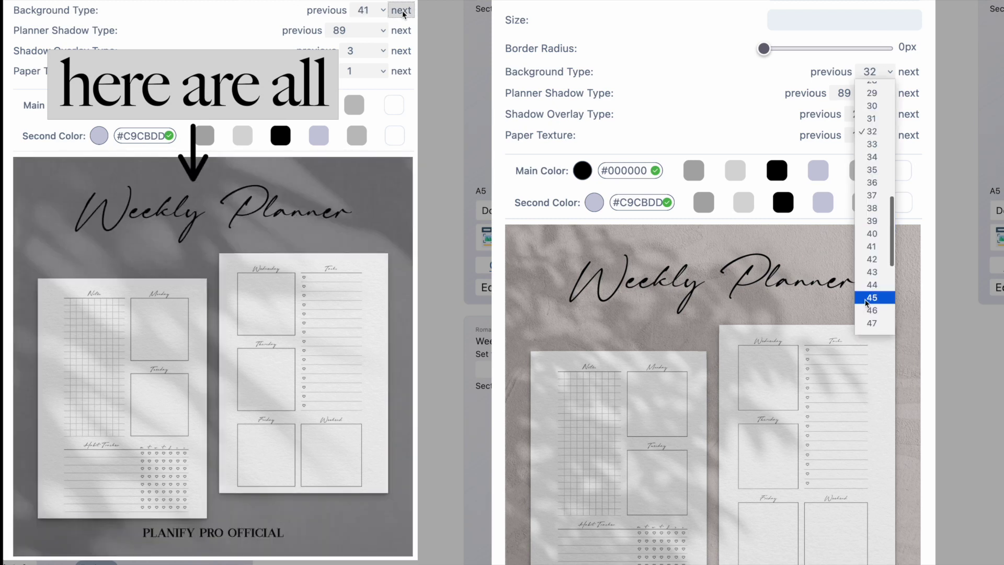
click(870, 315)
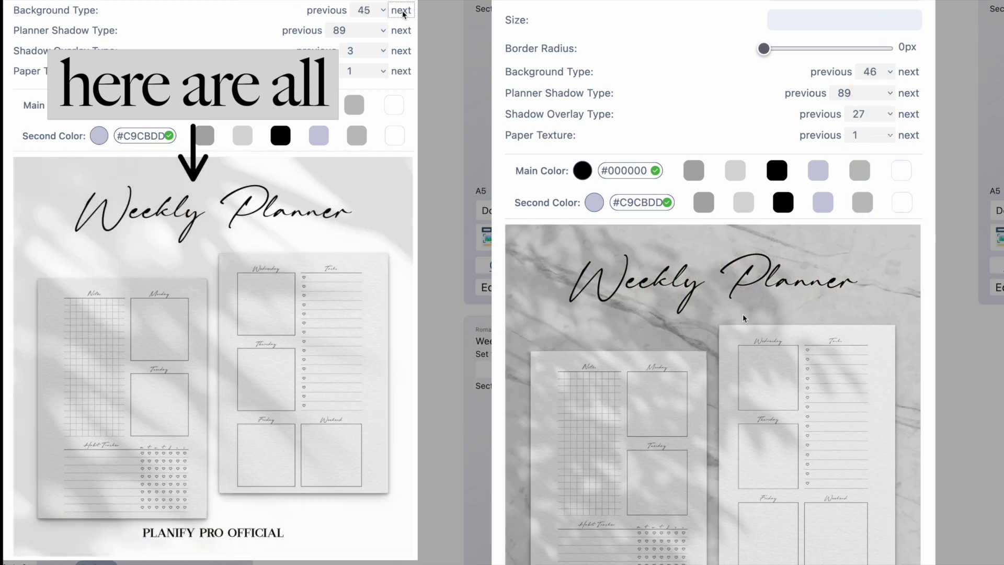
scroll(744, 318, down, 3)
scroll(743, 318, up, 2)
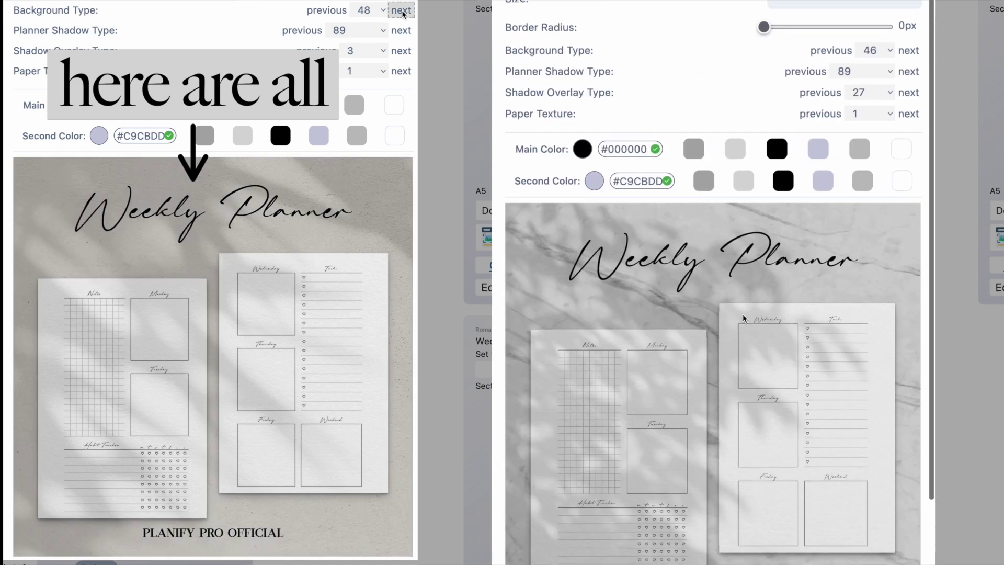
scroll(743, 318, down, 3)
scroll(809, 192, up, 4)
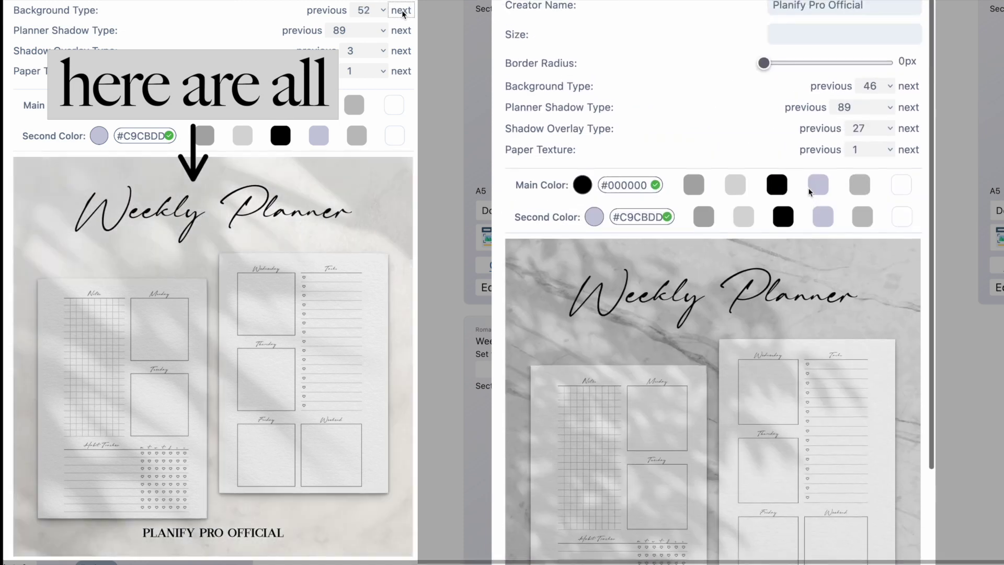
scroll(785, 460, up, 1)
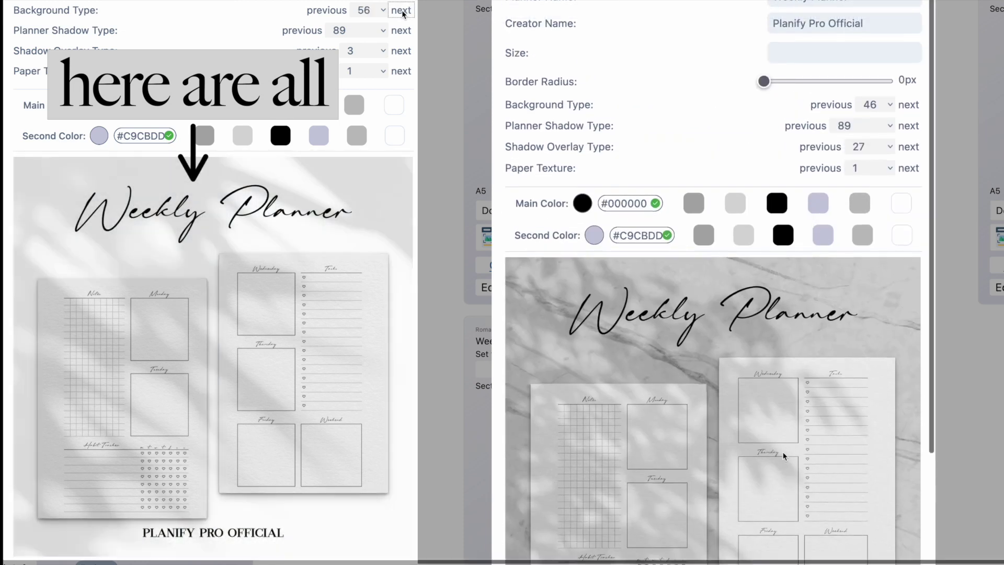
Step: Set the background type to 29, stepping back from 30, and review the result
click(884, 102)
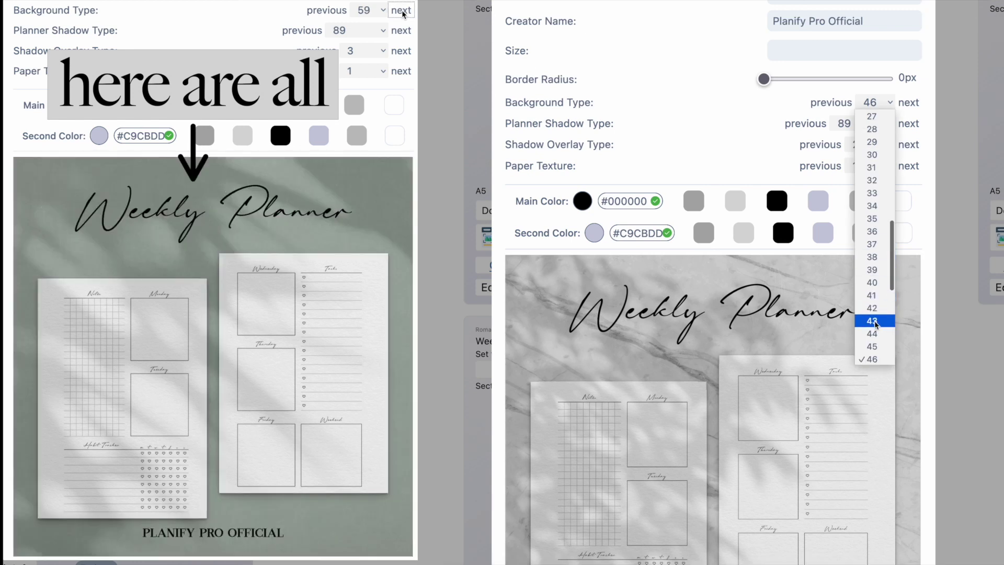
scroll(872, 277, up, 1)
click(871, 176)
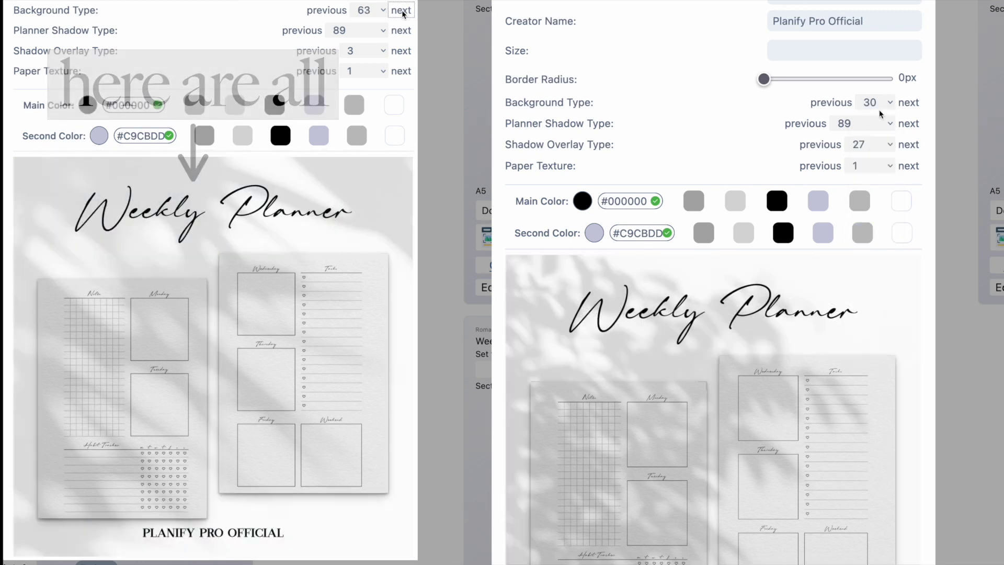
click(830, 103)
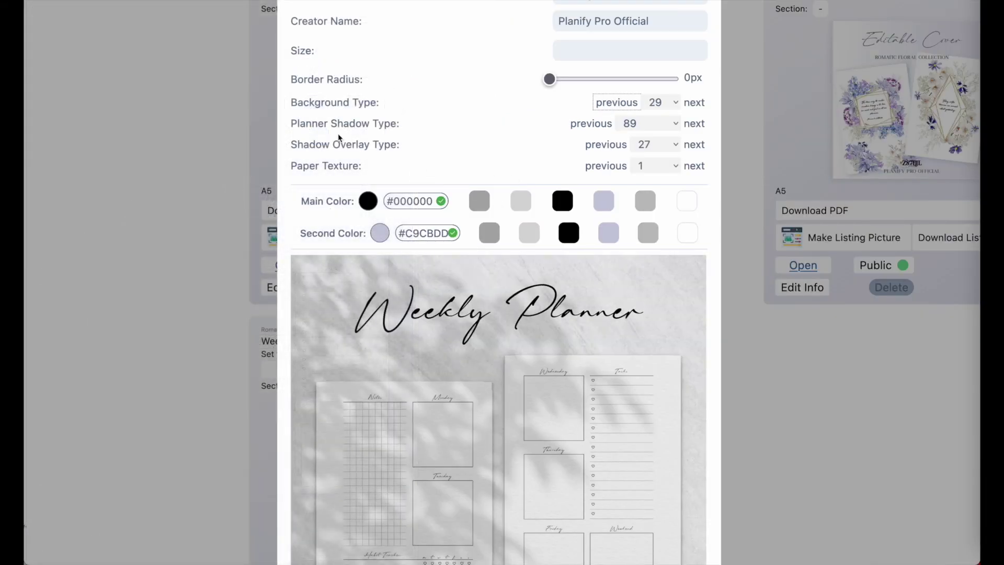
scroll(508, 197, down, 3)
scroll(507, 173, up, 4)
scroll(508, 152, down, 1)
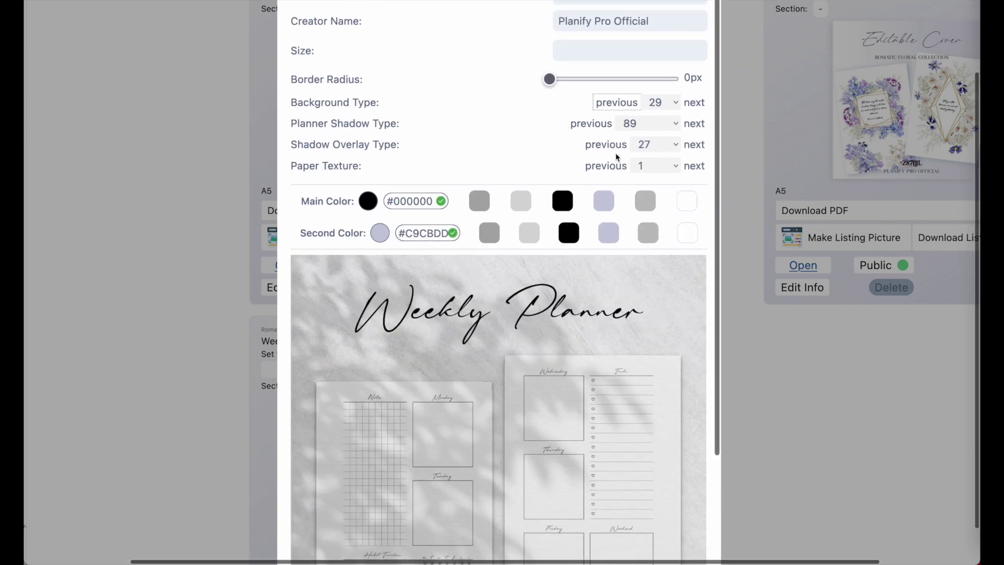
Step: Cycle the shadow overlay forward through styles 31 to 49, ending at no overlay
scroll(692, 149, down, 2)
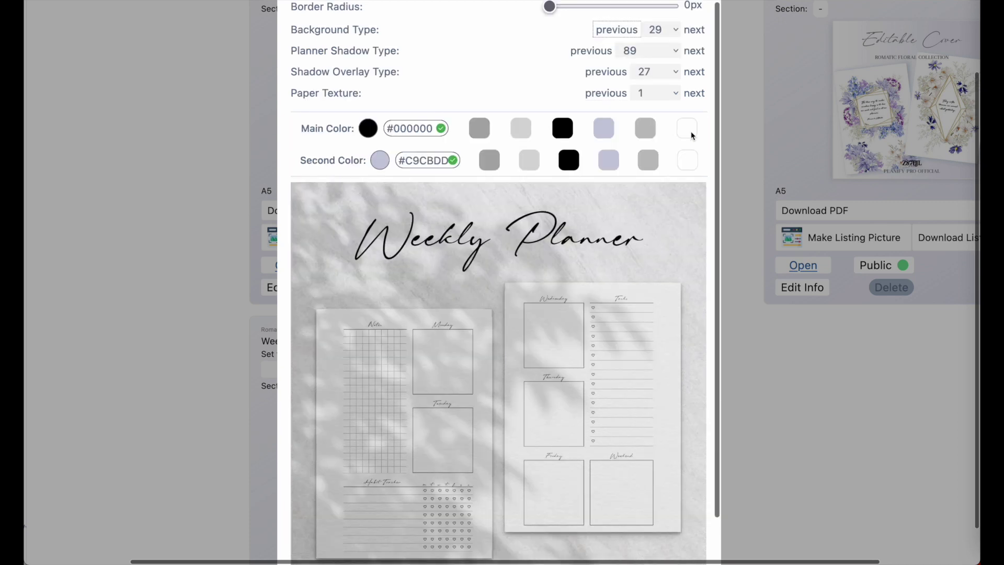
click(694, 73)
click(694, 73)
click(694, 73)
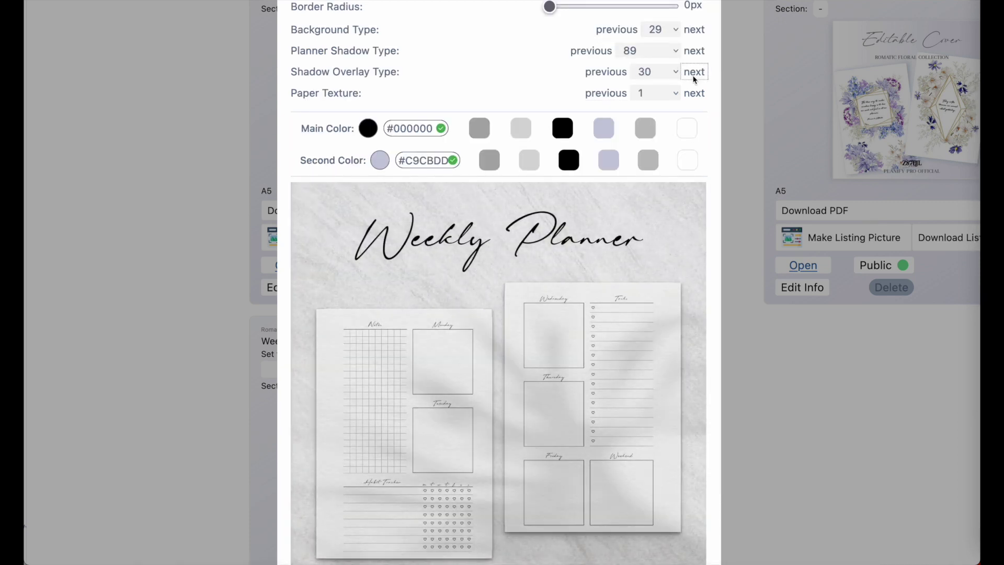
click(694, 74)
click(694, 74)
click(694, 73)
click(695, 73)
click(695, 73)
click(694, 73)
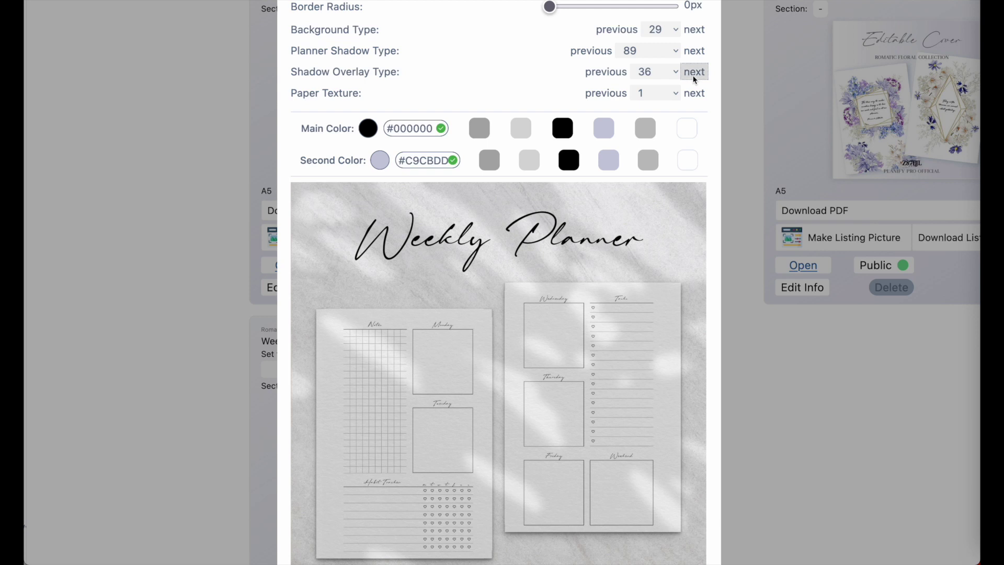
click(694, 73)
click(694, 74)
click(694, 73)
click(695, 73)
click(694, 73)
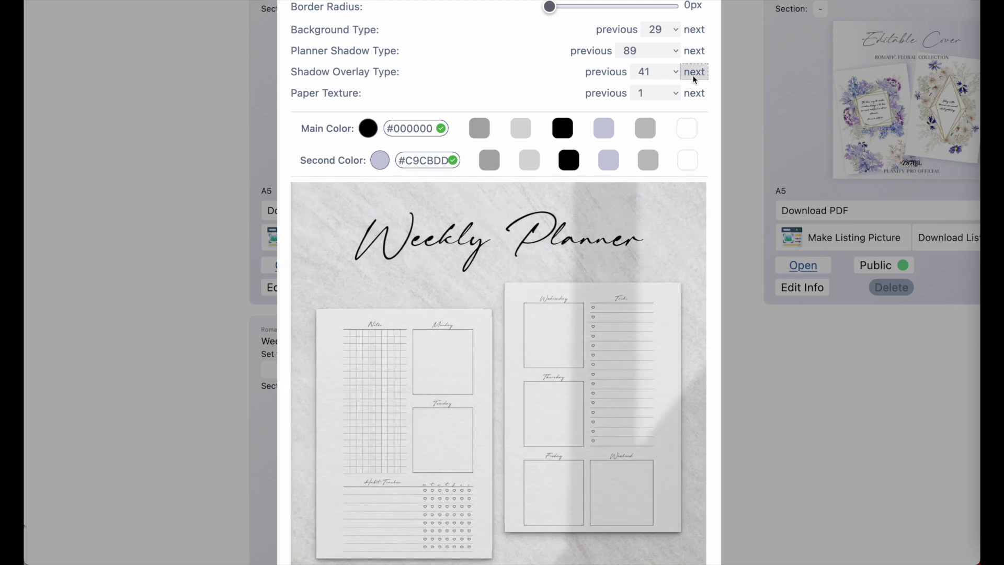
click(694, 73)
click(694, 77)
click(694, 77)
click(694, 77)
click(694, 77)
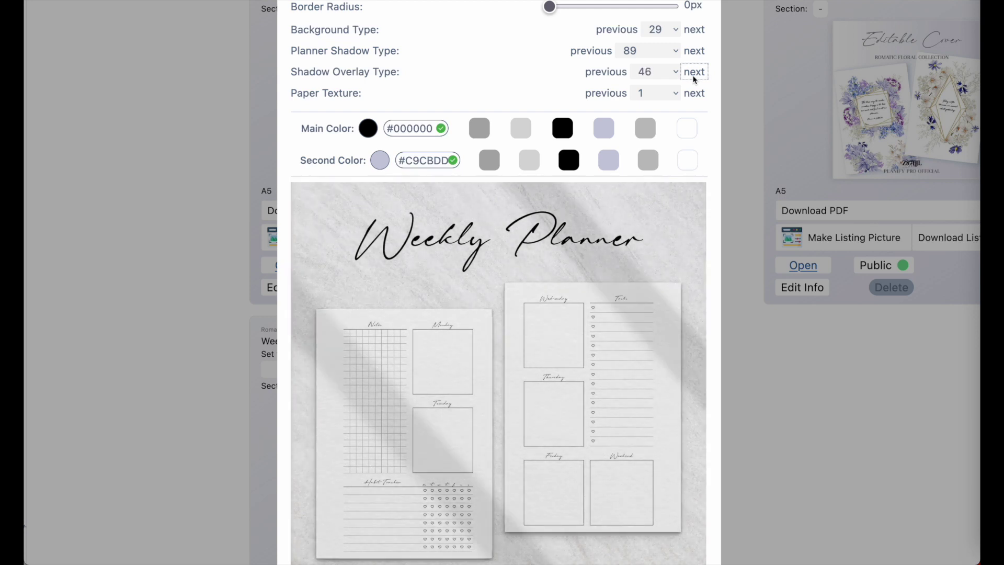
click(694, 77)
click(694, 77)
click(694, 77)
click(695, 77)
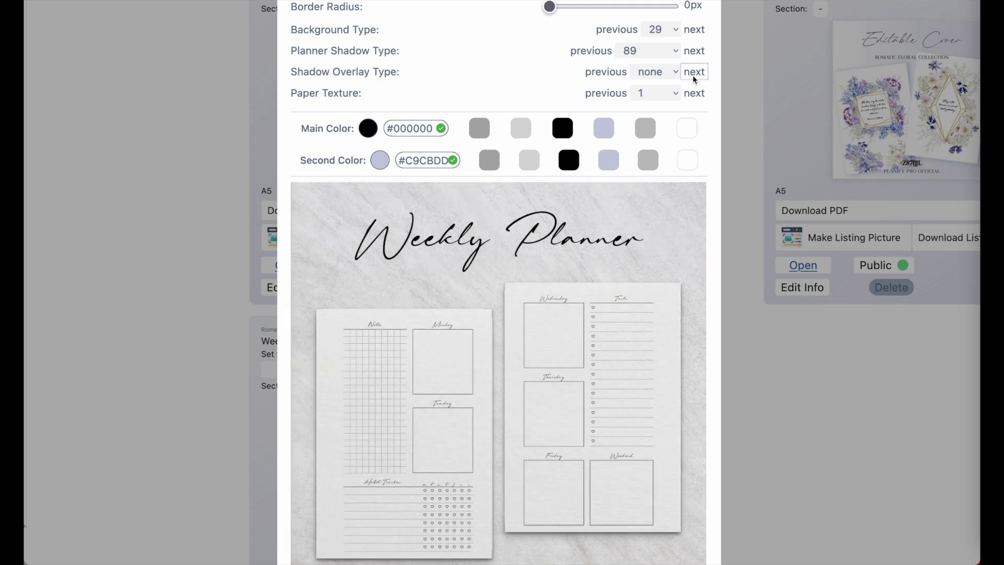
Step: Keep cycling the shadow overlay from 1 through 11 toward 16
click(694, 77)
click(694, 77)
click(694, 77)
click(694, 77)
click(694, 77)
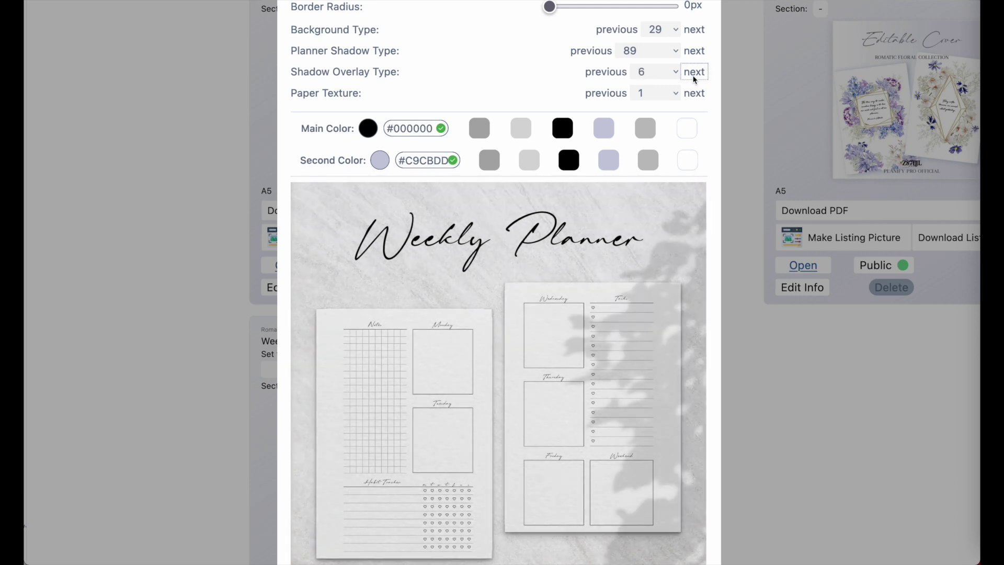
click(694, 77)
click(695, 77)
click(694, 77)
click(695, 77)
click(694, 77)
click(694, 77)
click(694, 77)
click(694, 77)
click(694, 77)
click(694, 77)
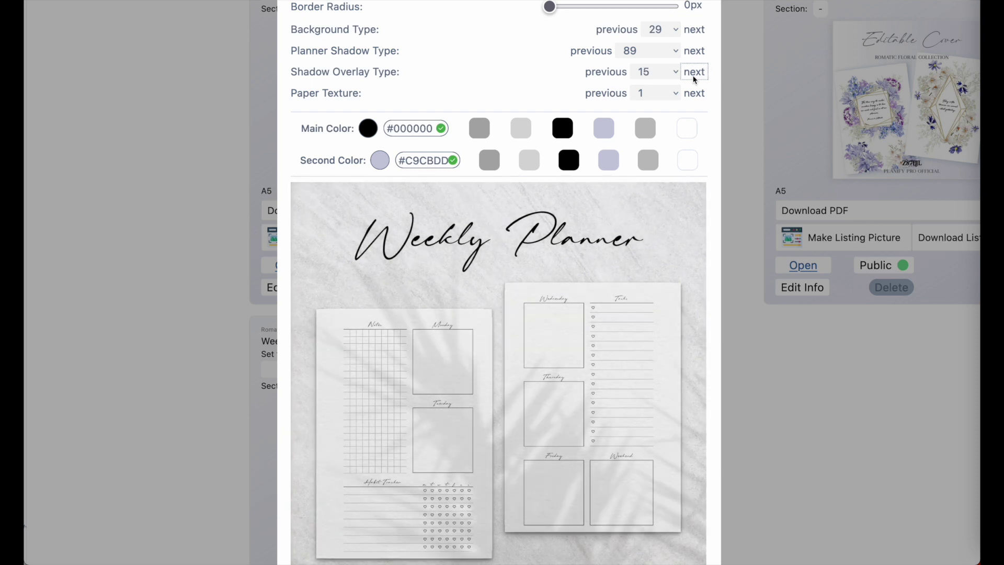
click(695, 77)
Step: Pick from the shadow overlay list, then step back once to land on overlay 3
click(665, 74)
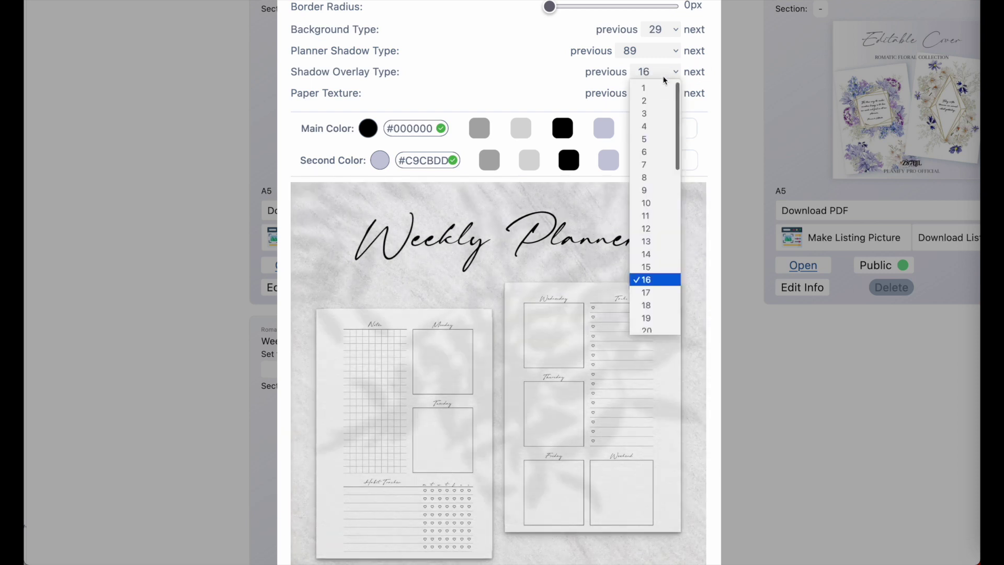
click(660, 94)
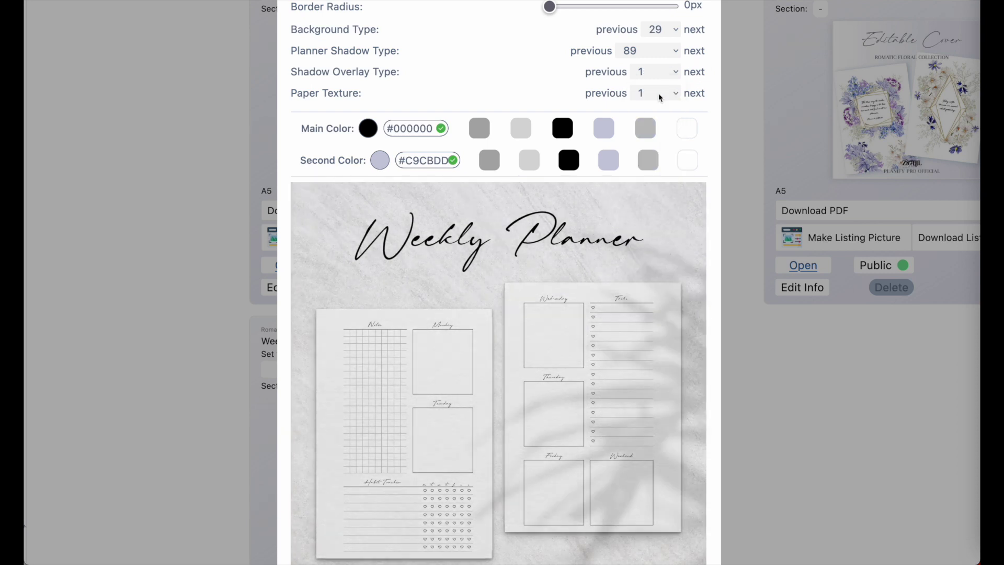
click(607, 74)
scroll(444, 296, down, 3)
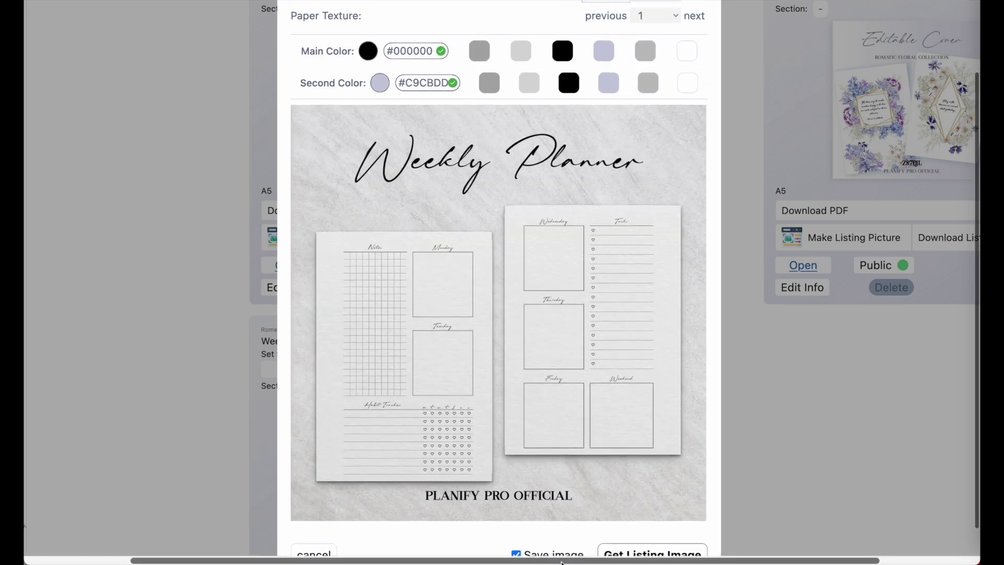
scroll(511, 273, up, 4)
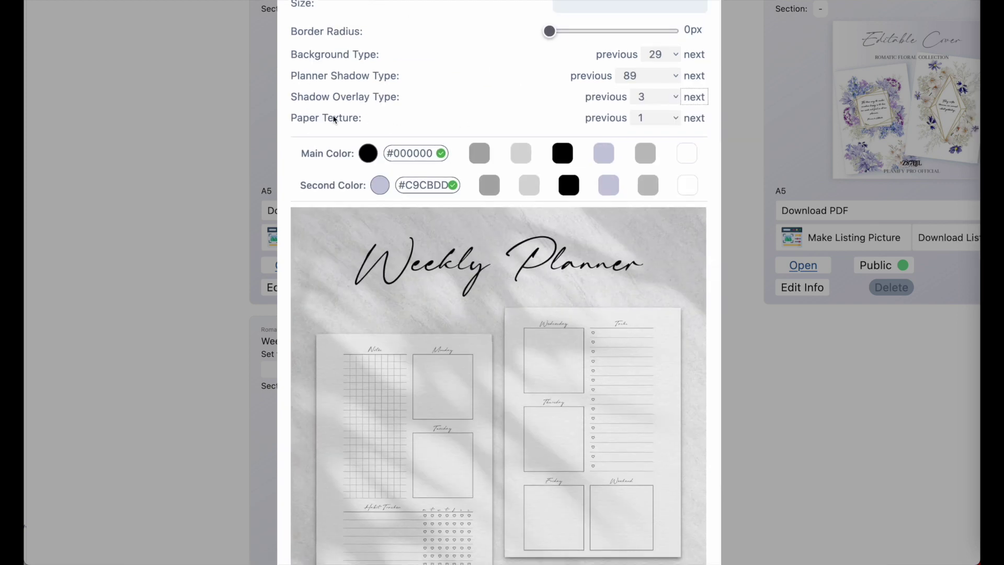
Step: Choose a paper texture from the list, then step forward to paper texture 6
click(666, 123)
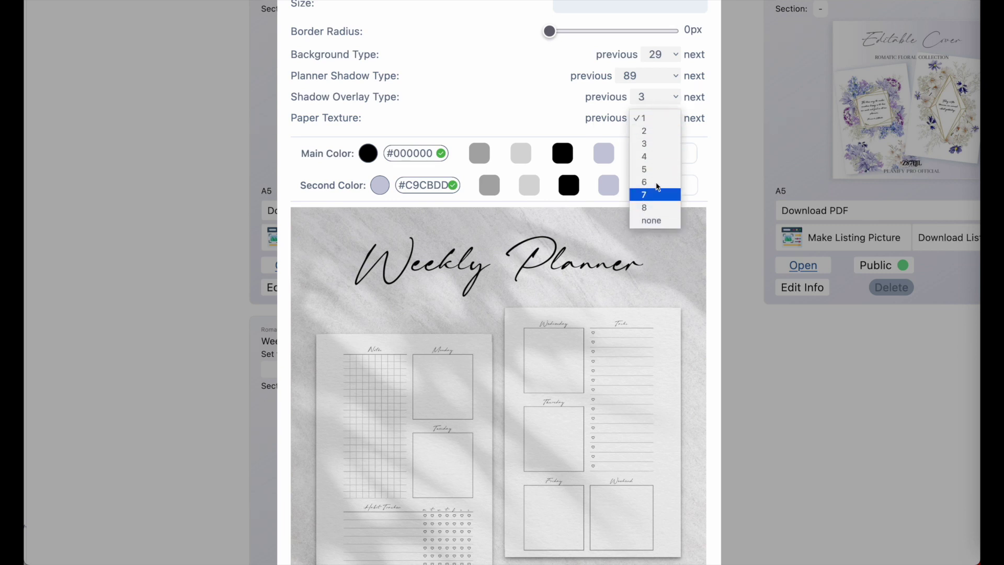
click(708, 128)
click(697, 120)
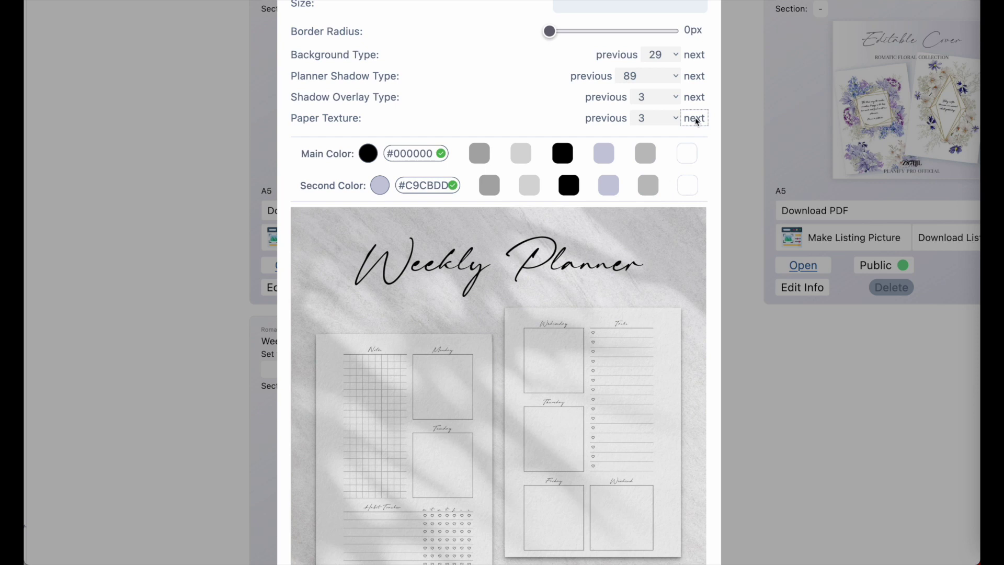
scroll(696, 121, down, 2)
click(696, 80)
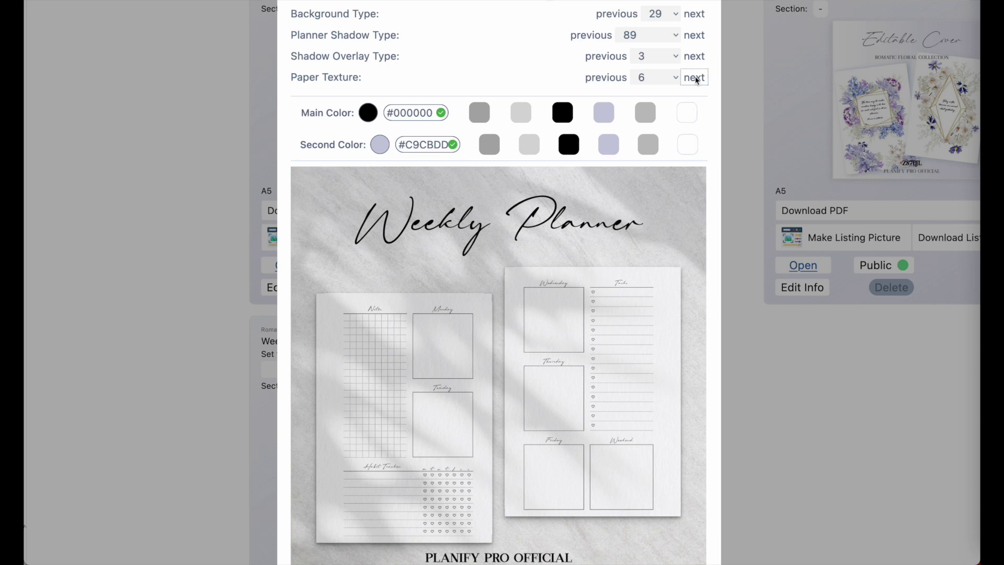
Step: Step the paper texture through 7, 8 and none, scrolling to compare each
scroll(619, 343, up, 5)
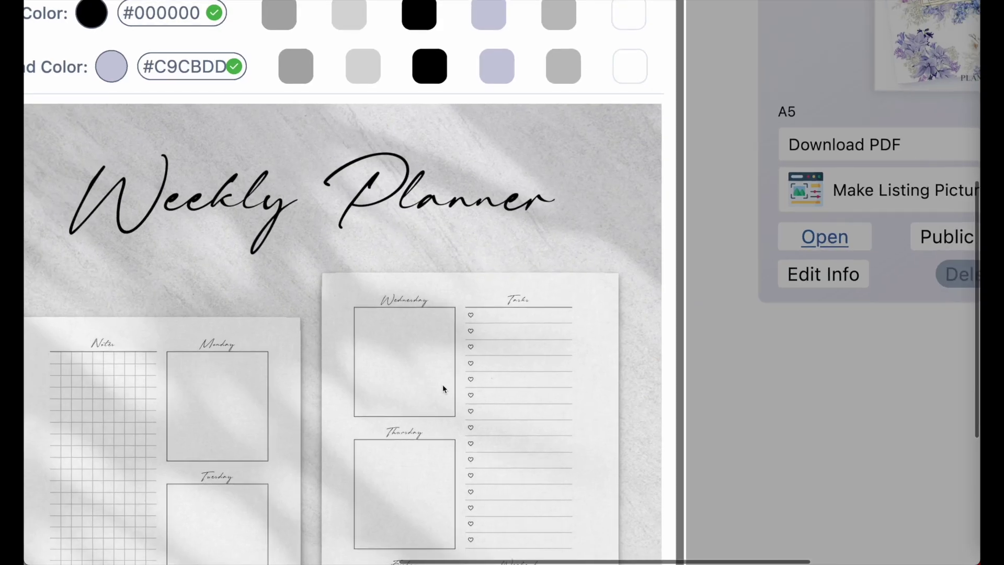
scroll(443, 385, down, 4)
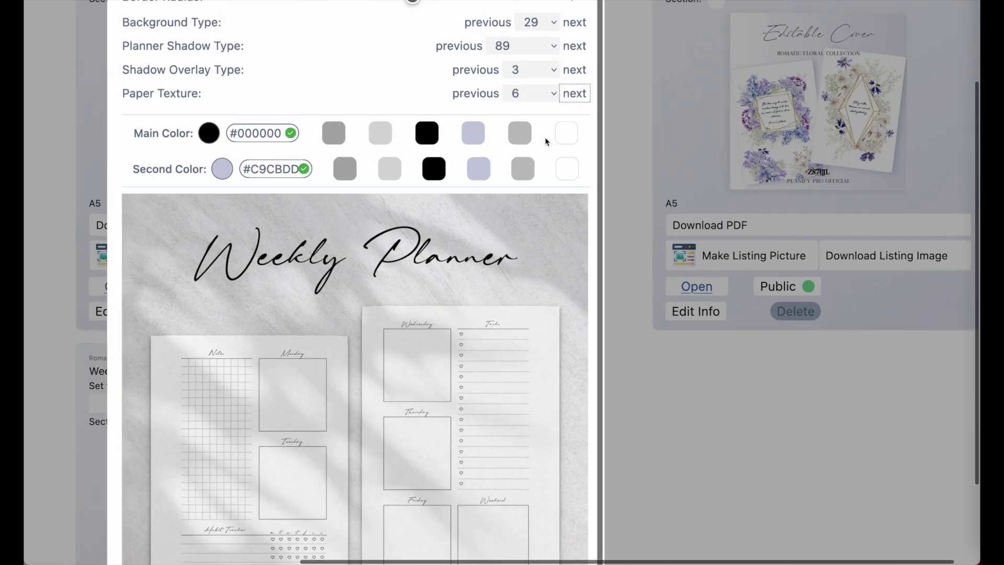
click(574, 94)
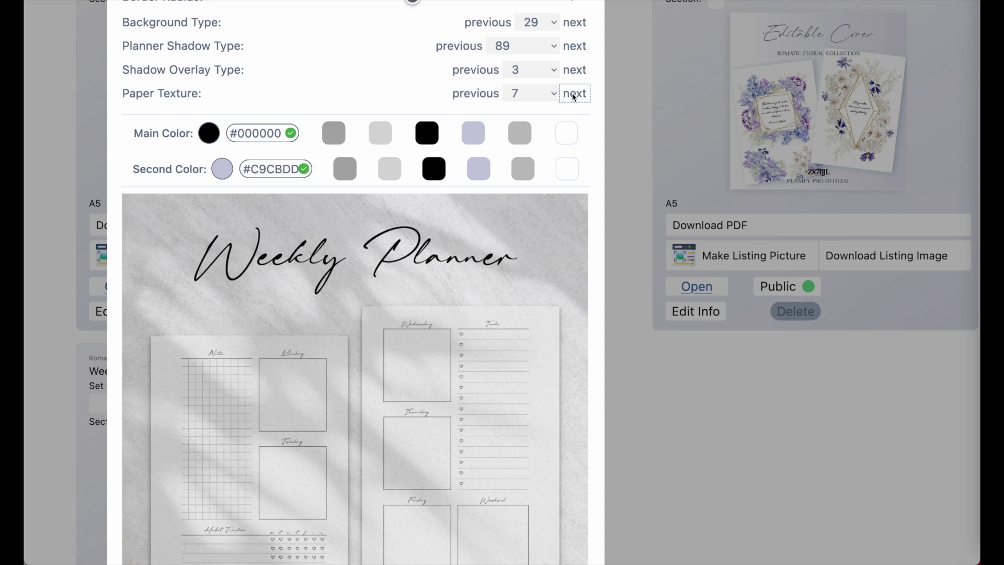
click(574, 94)
click(574, 94)
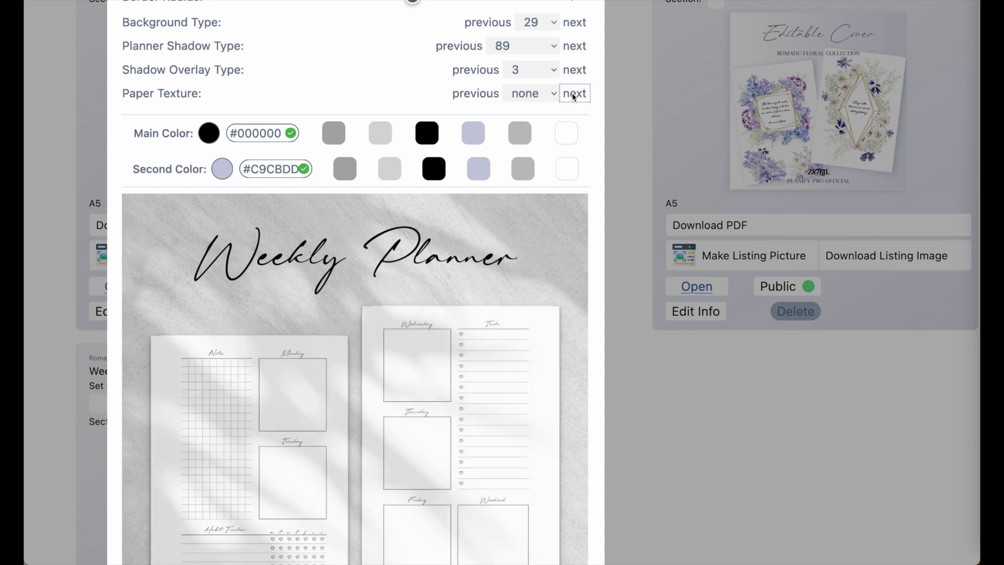
scroll(336, 281, down, 2)
scroll(339, 279, up, 3)
scroll(338, 277, down, 3)
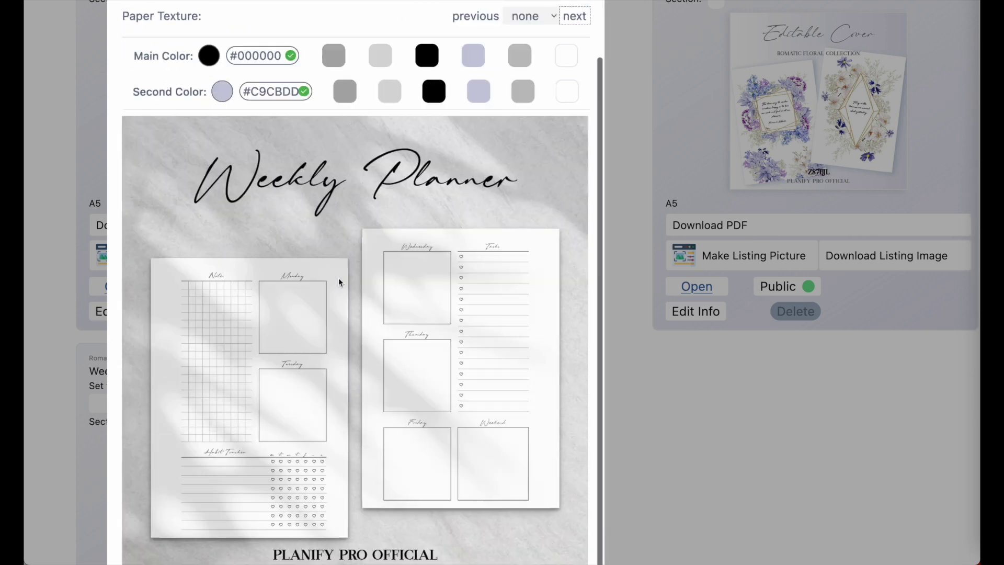
scroll(338, 278, up, 3)
Step: Reopen the paper texture list and cycle forward back to texture 1
click(528, 135)
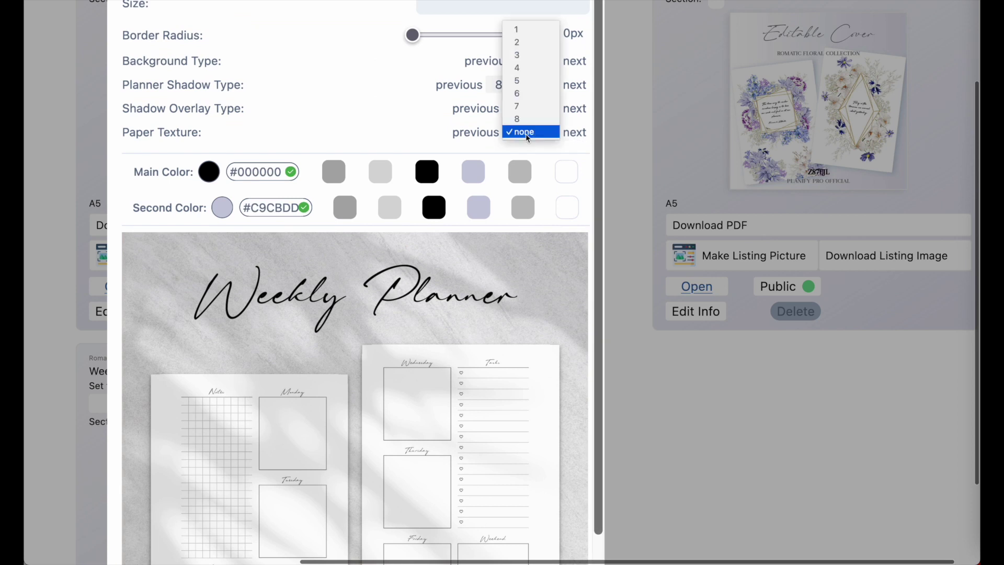
click(549, 132)
click(578, 132)
scroll(485, 309, down, 3)
scroll(484, 309, left, 3)
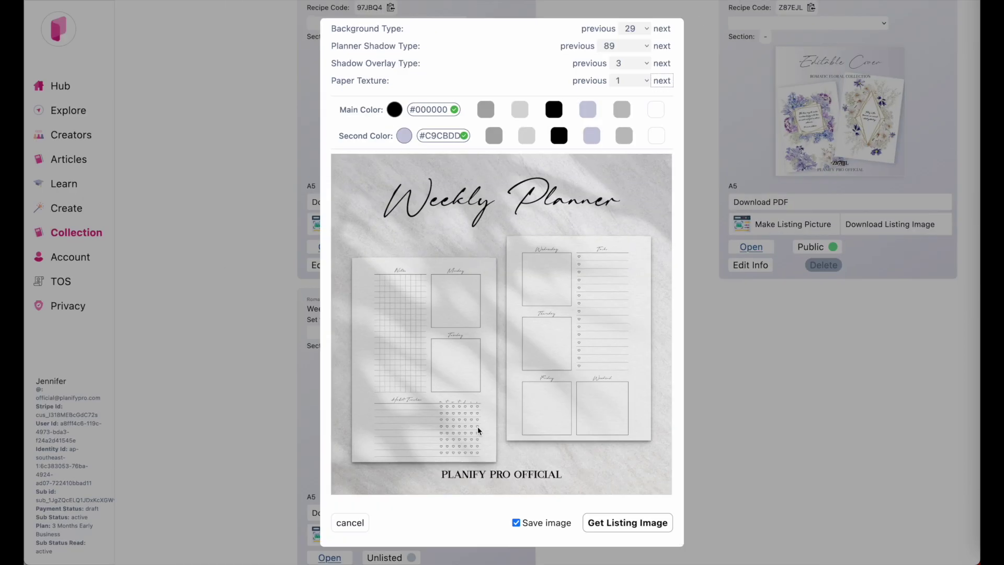
scroll(478, 426, up, 3)
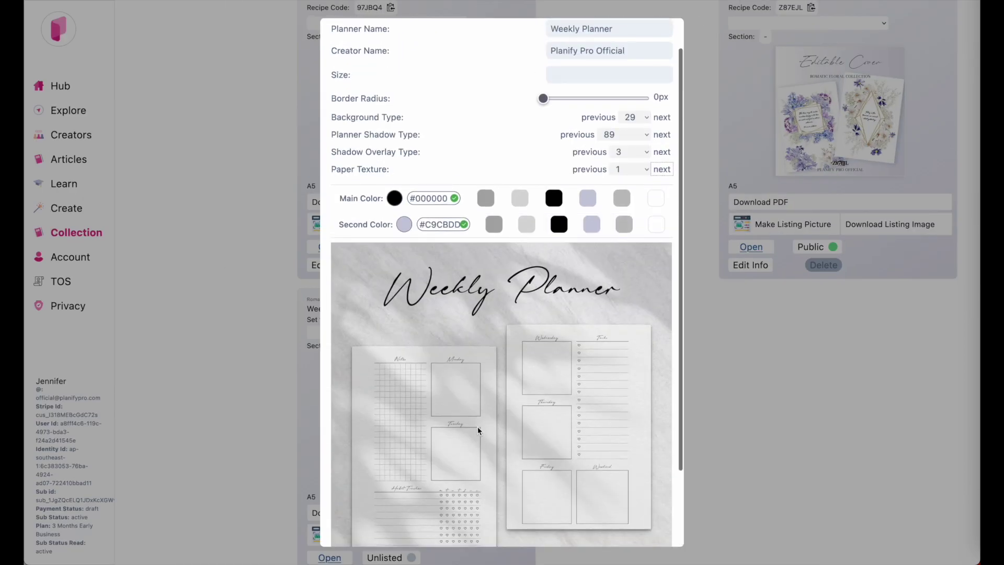
scroll(478, 426, down, 3)
scroll(478, 426, up, 3)
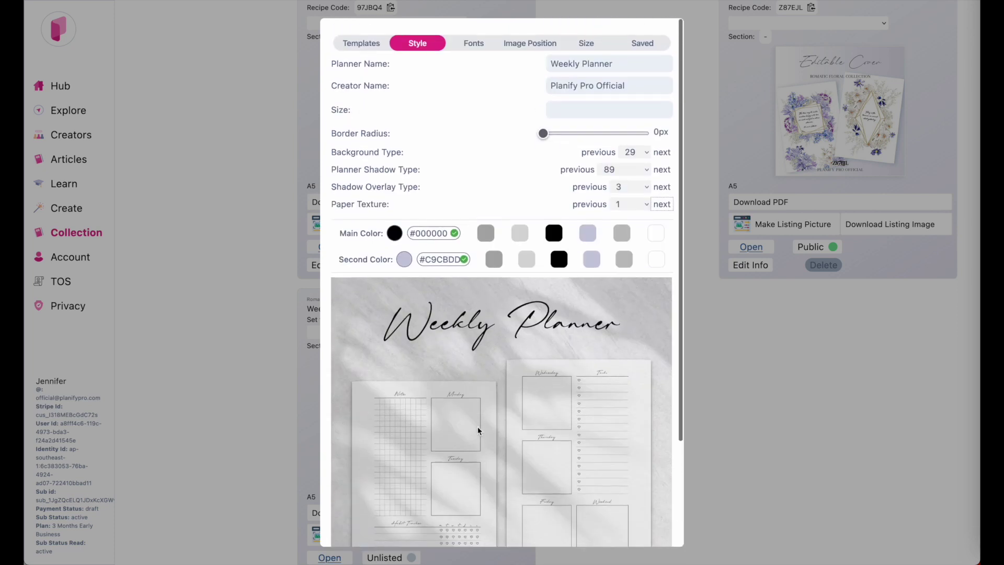
scroll(478, 425, down, 3)
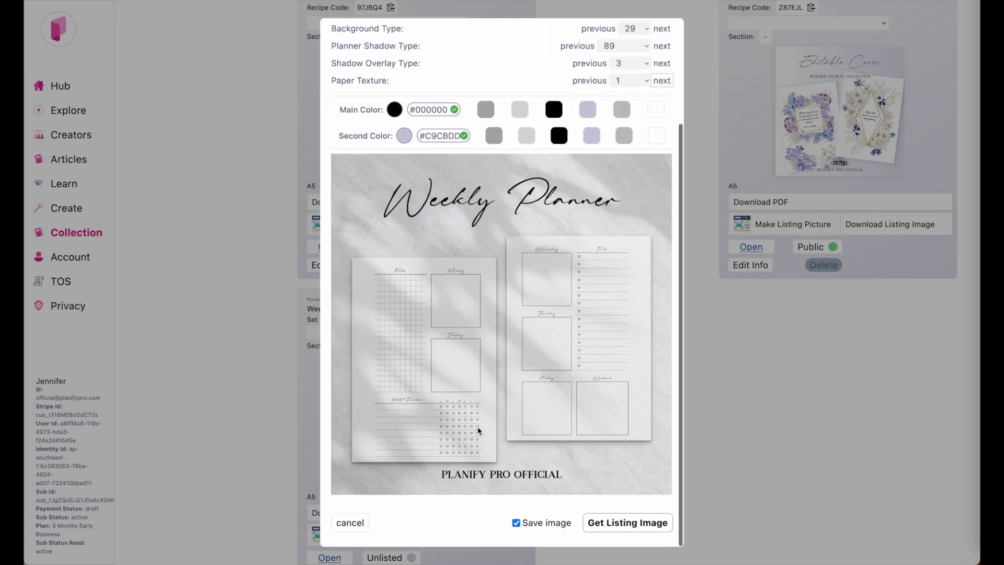
scroll(478, 425, down, 1)
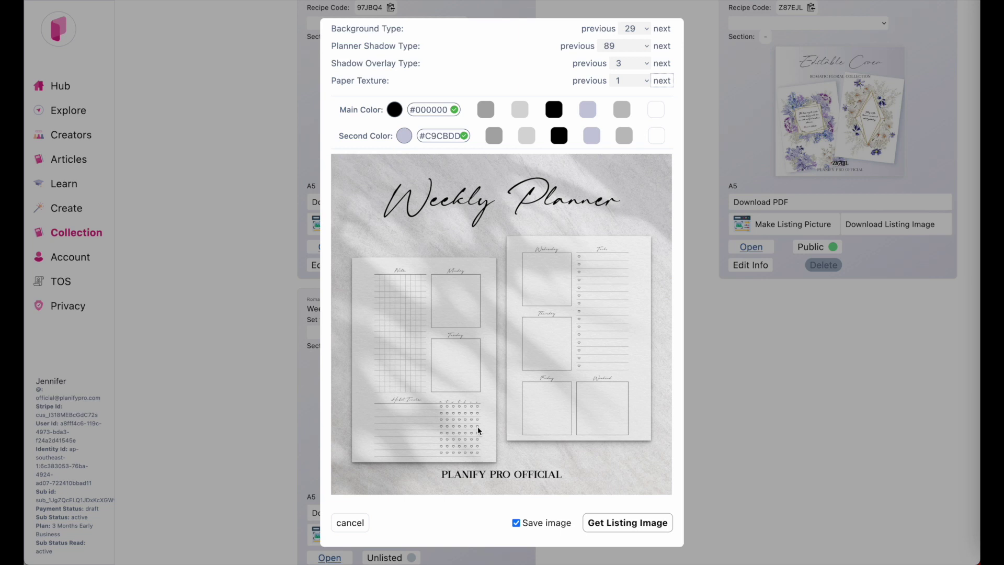
scroll(478, 430, up, 2)
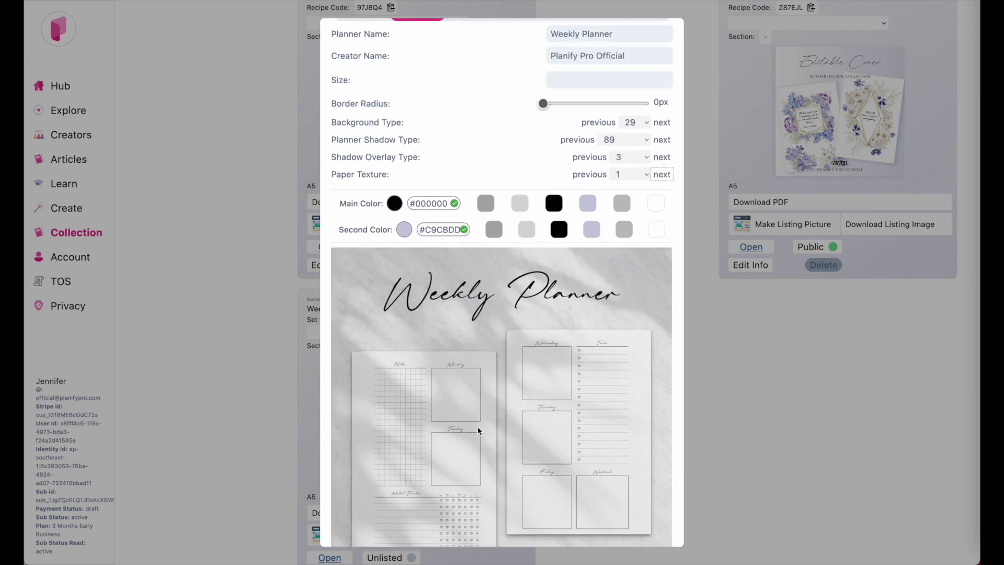